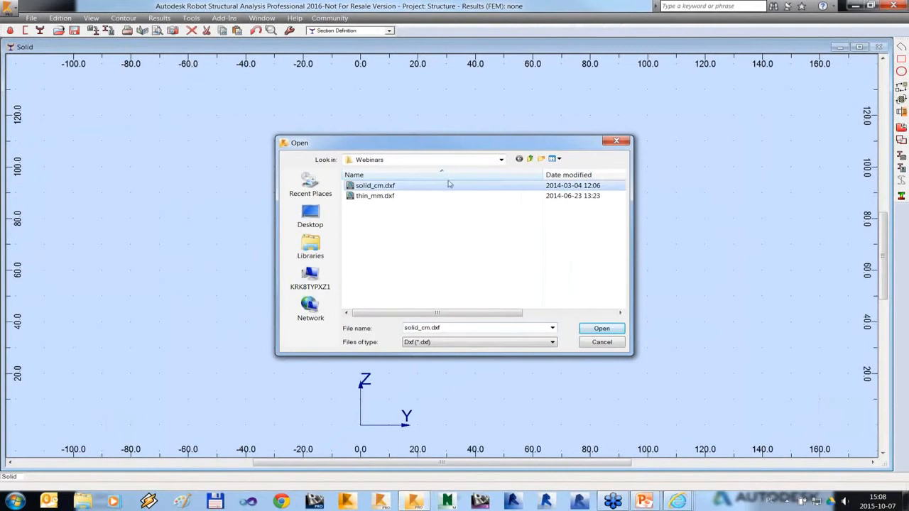
Close the file selection and check the dimension units in the job preferences.
click(617, 142)
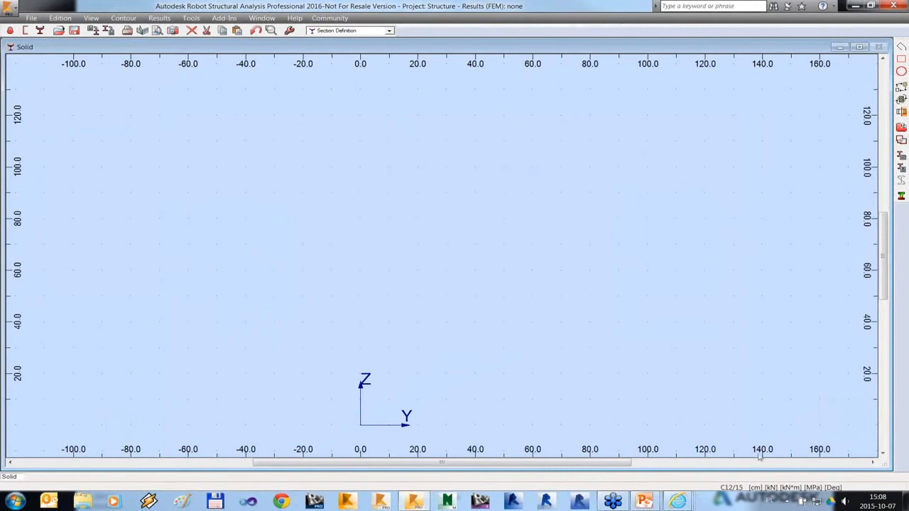
click(754, 487)
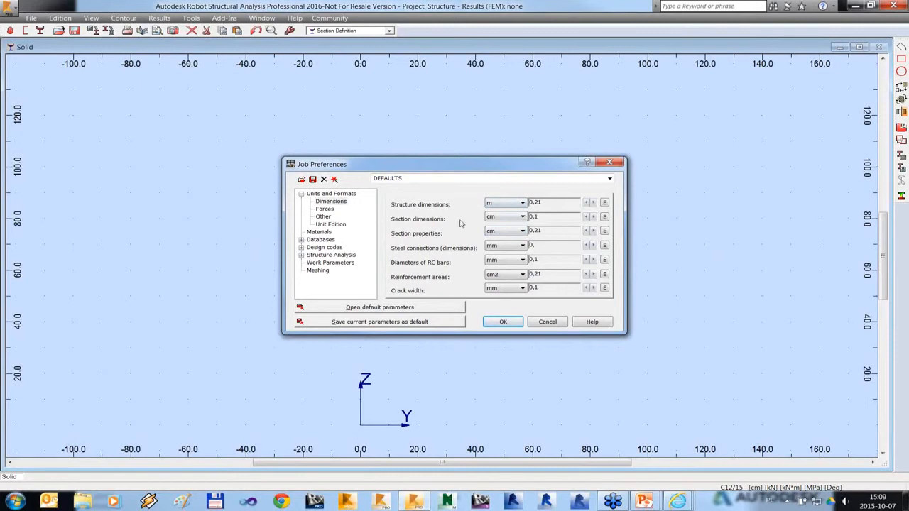
key(Escape)
Import solid_cm.dxf into the section definition, keeping arc discretization angle 36, minimum 3 and division number at full angle.
click(32, 18)
click(51, 126)
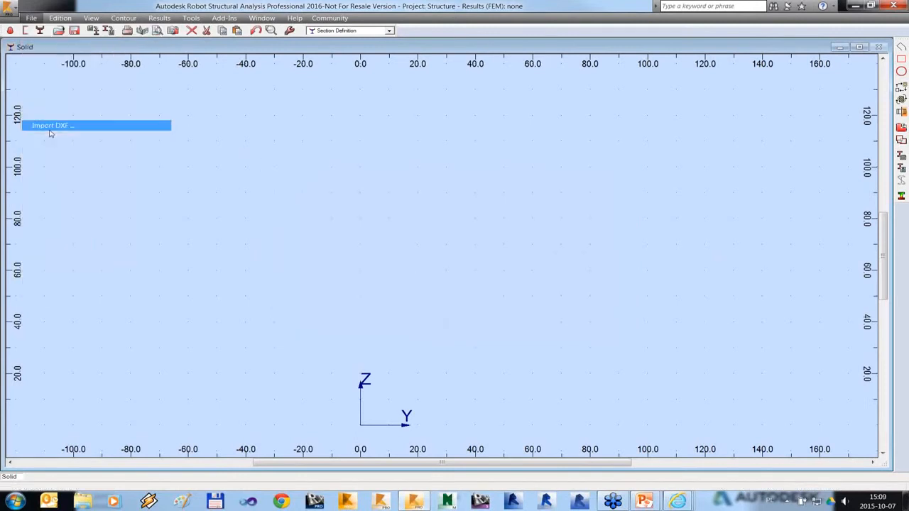
click(490, 186)
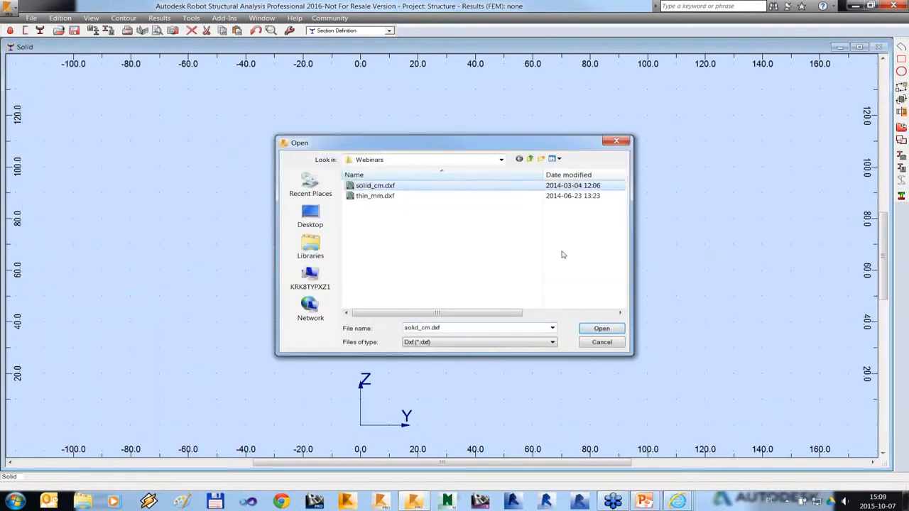
click(601, 329)
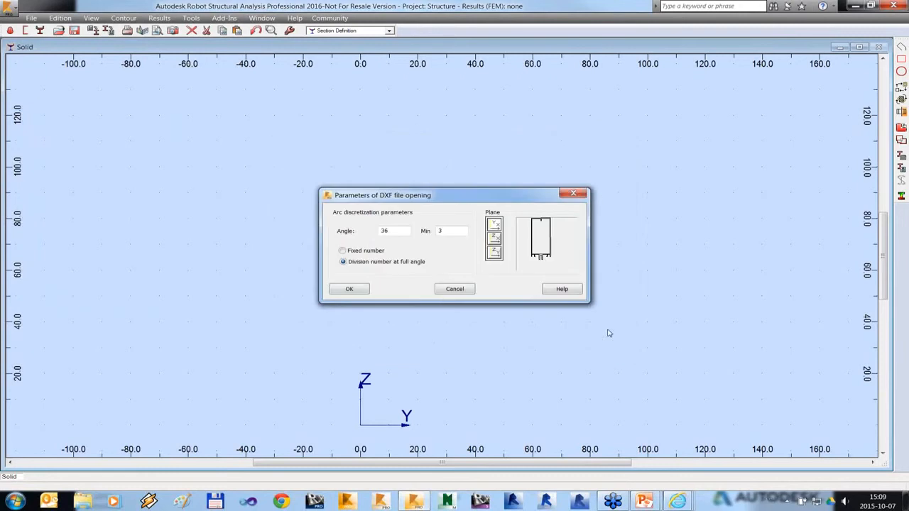
click(355, 289)
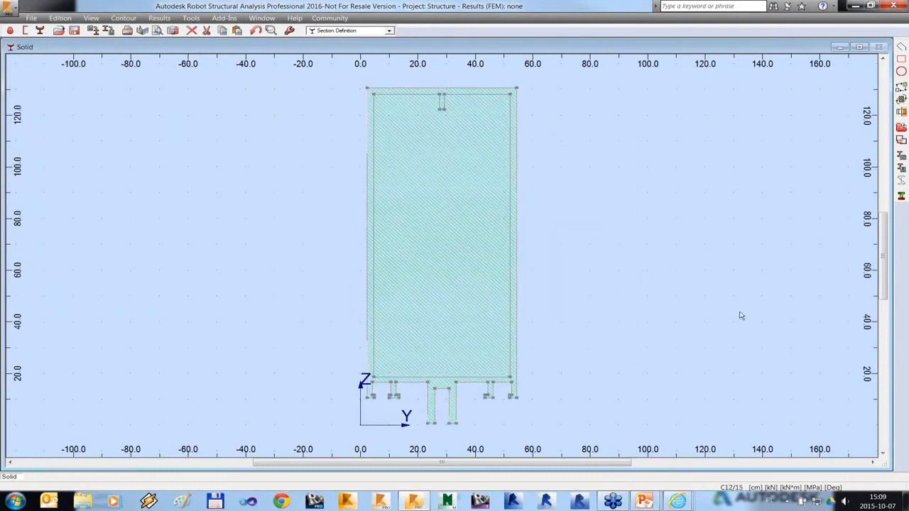
Change the large inner contour of the imported section from solid to opening.
click(449, 98)
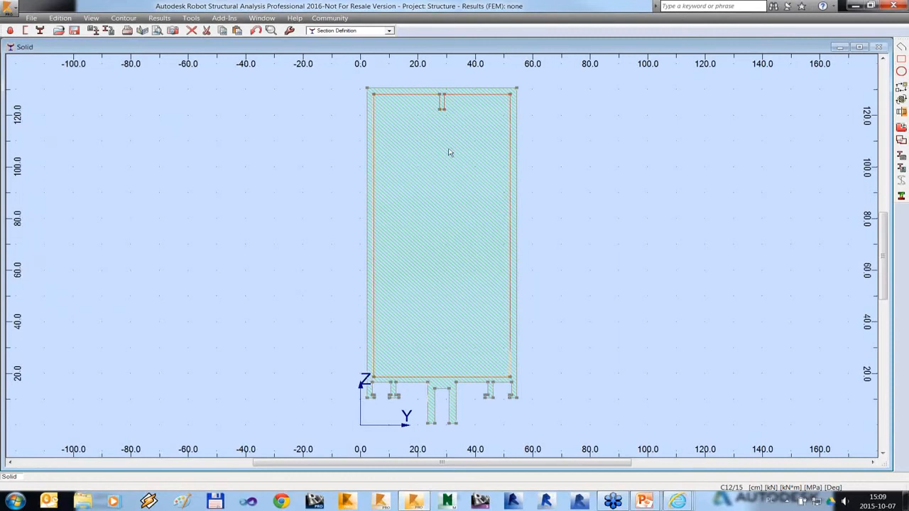
right_click(427, 98)
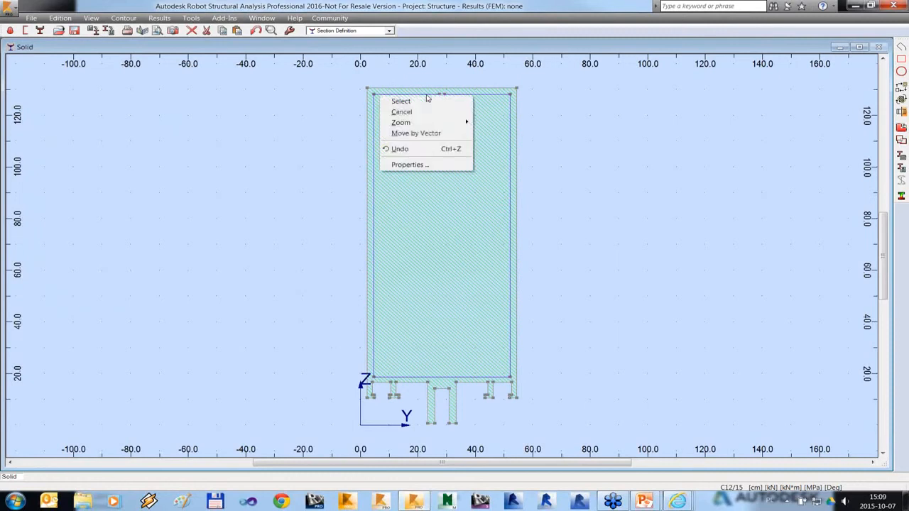
click(417, 166)
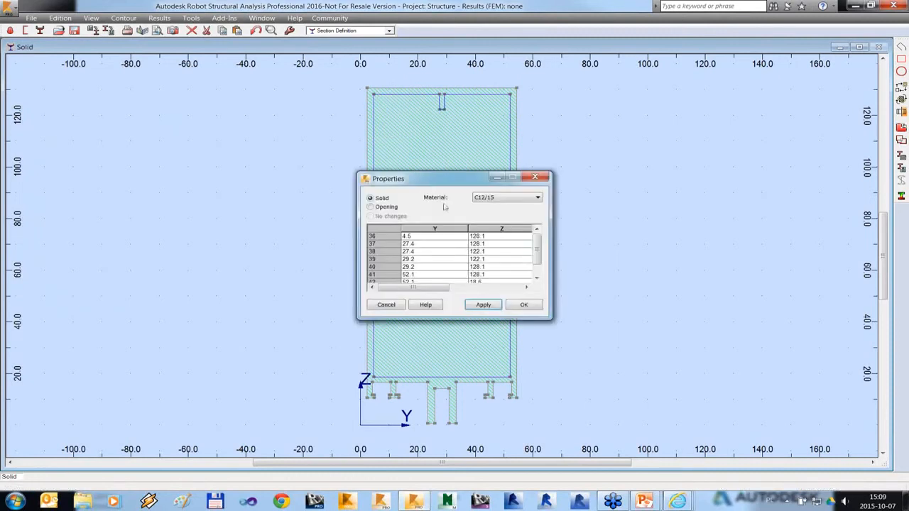
click(380, 208)
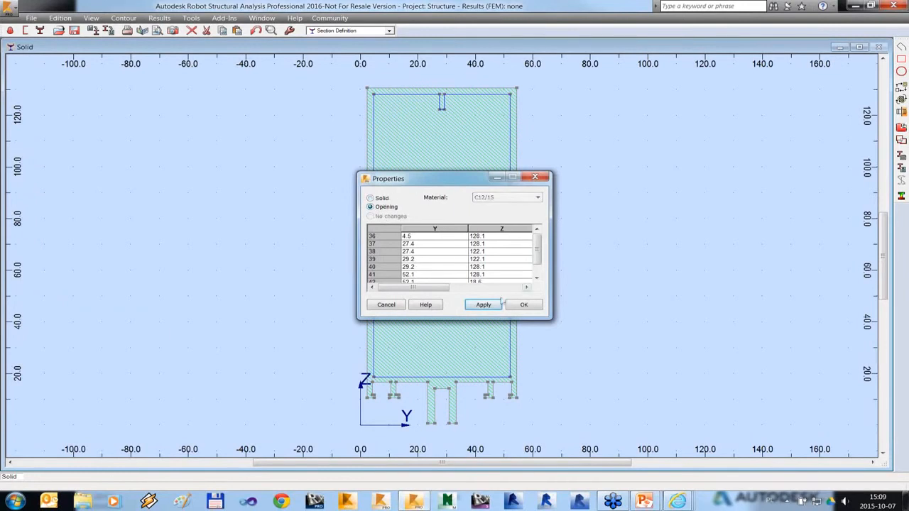
click(486, 305)
click(526, 306)
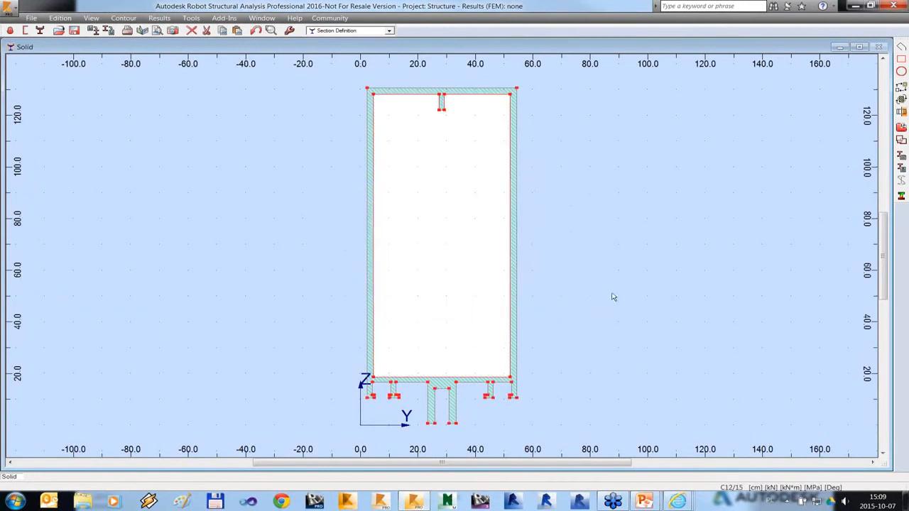
Draw two solid rectangular flanges from the section's lower outer corners, ending at 75.0; 15.0 on the right and -15.0; 15.0 on the left.
scroll(697, 331, down, 1)
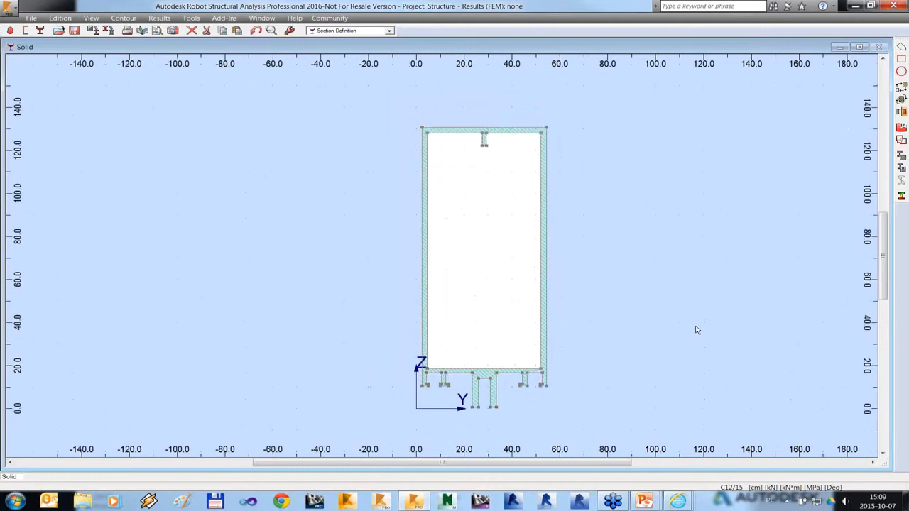
scroll(566, 408, up, 3)
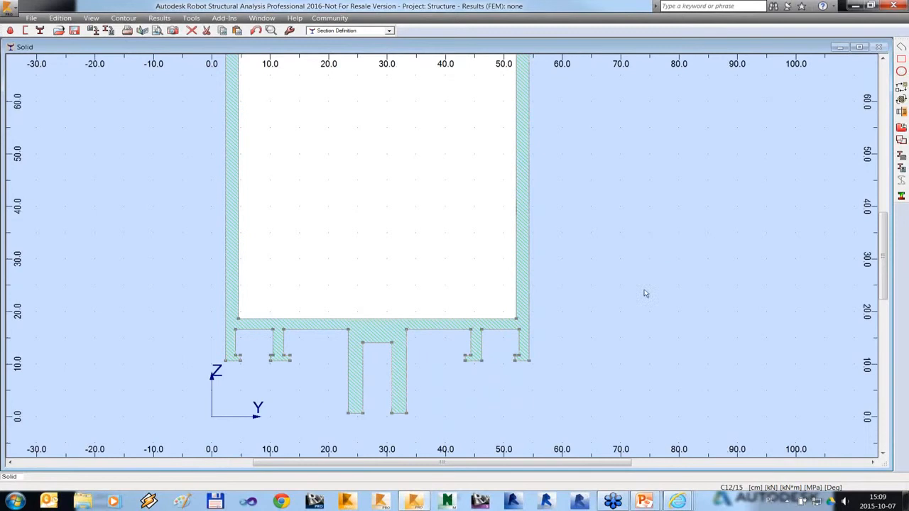
click(902, 59)
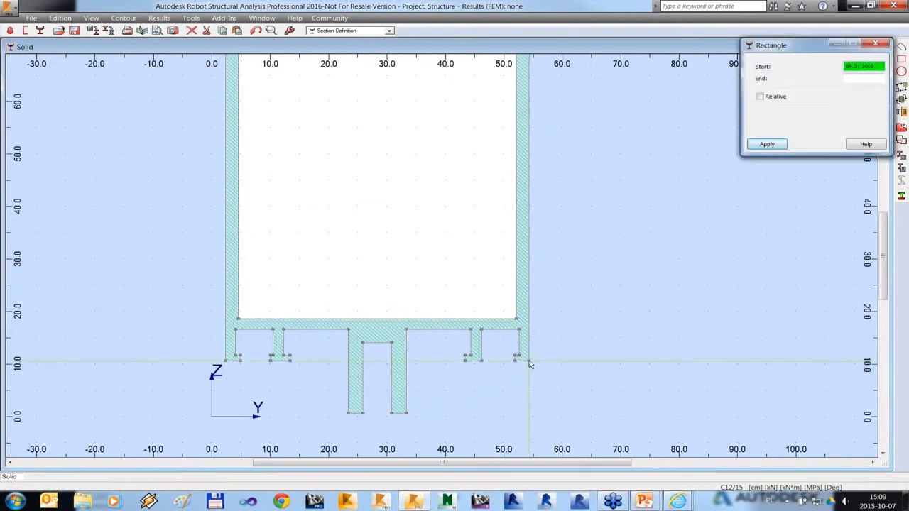
click(529, 363)
click(660, 340)
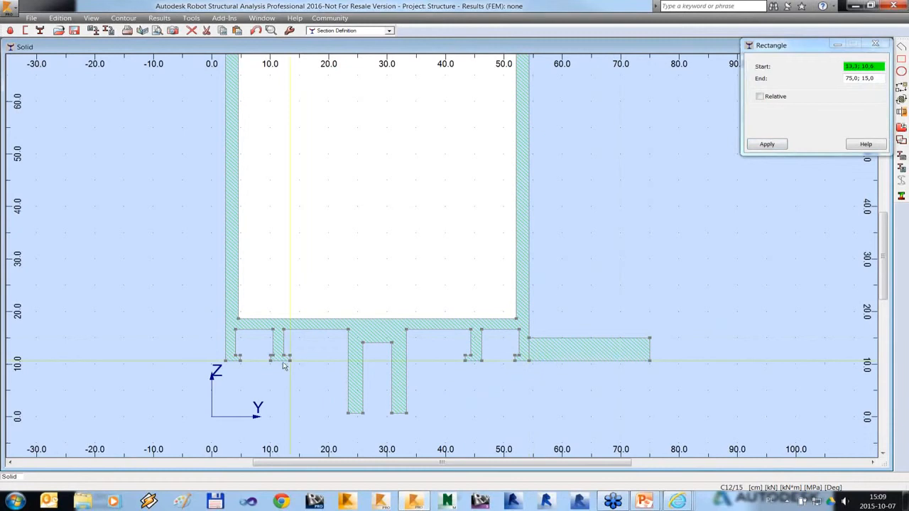
click(227, 363)
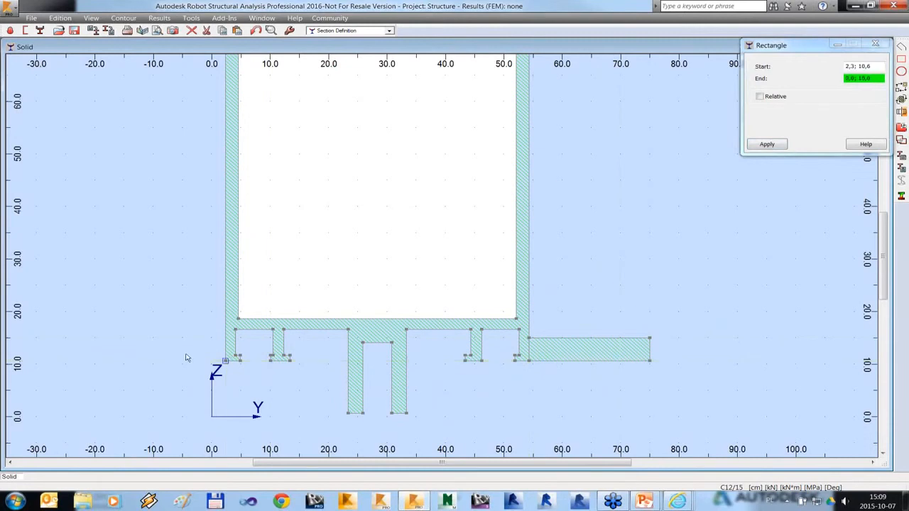
click(114, 344)
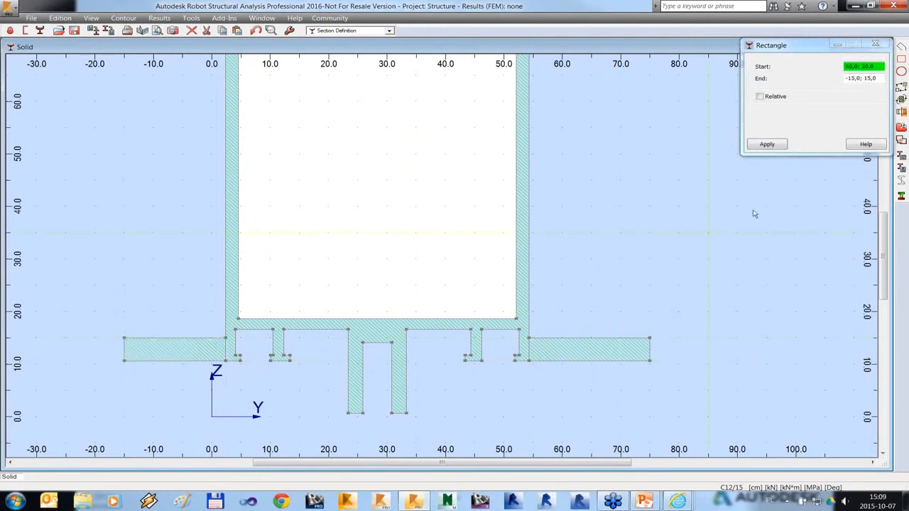
Draw an upright rectangle over each flange, from -10.0; 35.0 to -6.3; 15.0 and from 65.0; 35.0 to 70.0; 13.0.
click(149, 232)
click(177, 344)
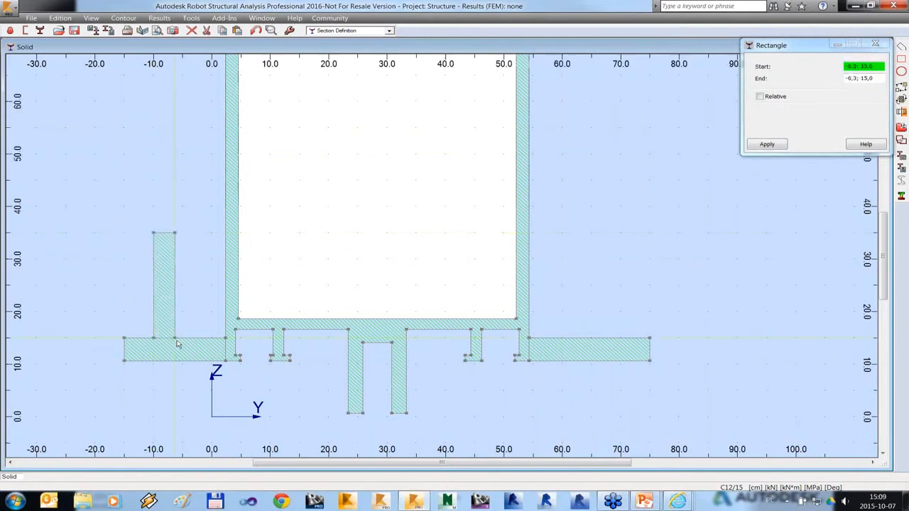
click(591, 232)
scroll(621, 359, up, 3)
click(622, 355)
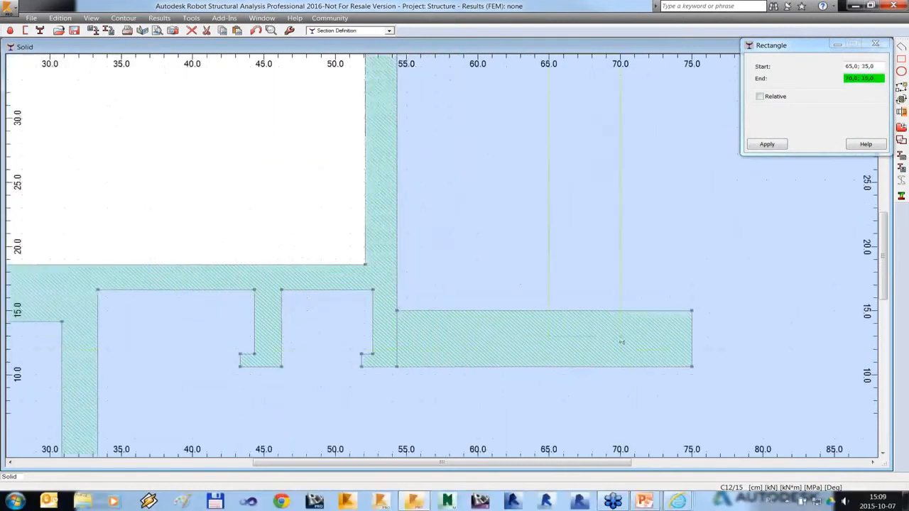
Delete the upright rectangle standing on the left flange.
scroll(622, 355, down, 3)
right_click(83, 208)
click(81, 211)
right_click(80, 212)
click(80, 213)
key(Delete)
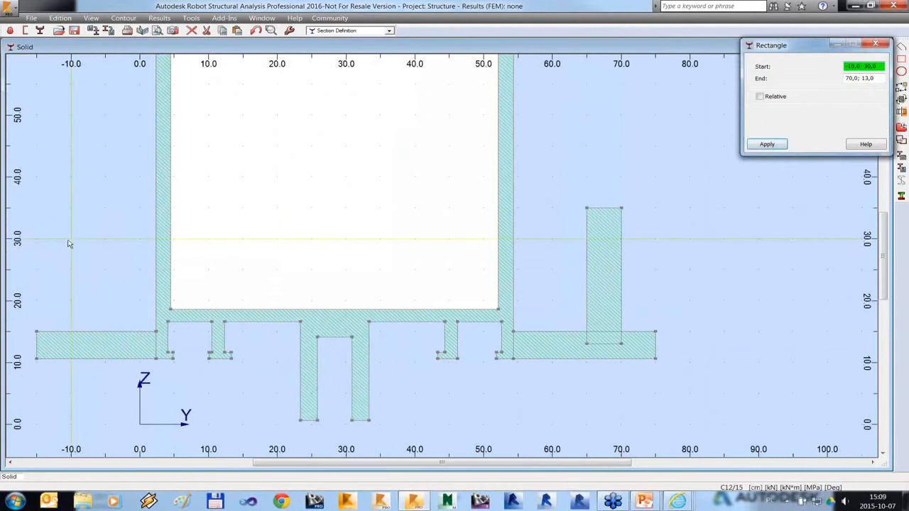
Draw an upright rectangle overlapping the left flange, from -10.0; 35.0 to -4.0; 12.0, and finish the Rectangle command.
click(71, 208)
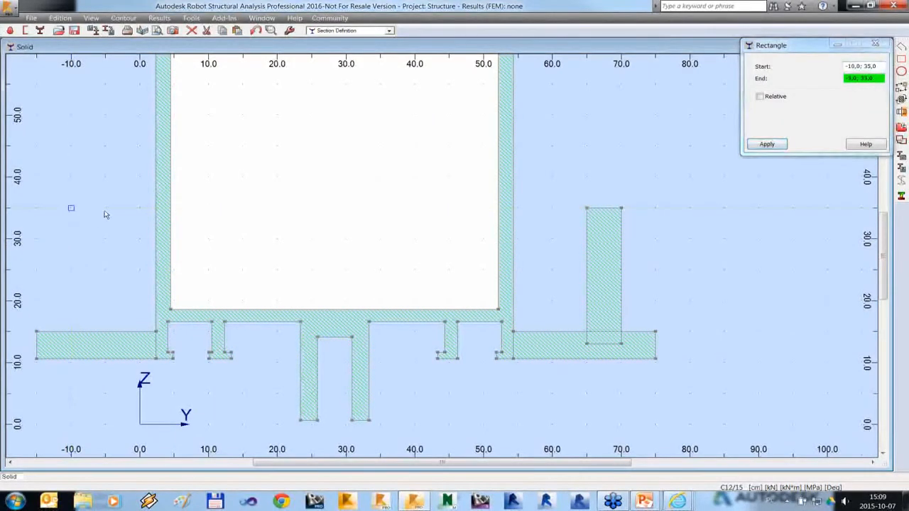
click(117, 348)
scroll(119, 348, up, 2)
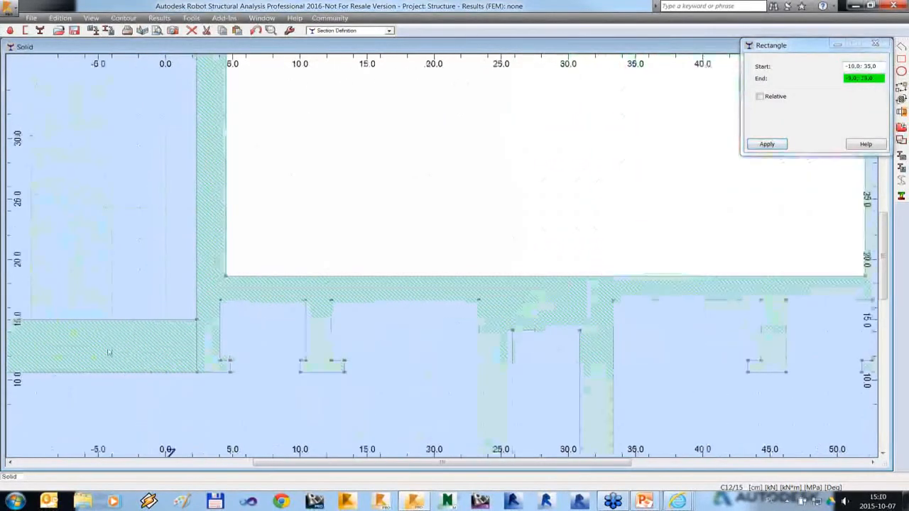
scroll(132, 348, down, 4)
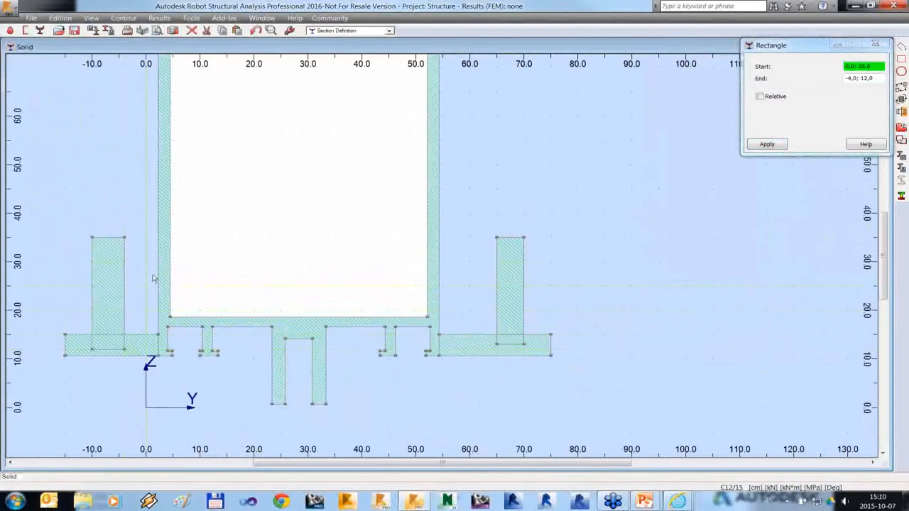
click(880, 44)
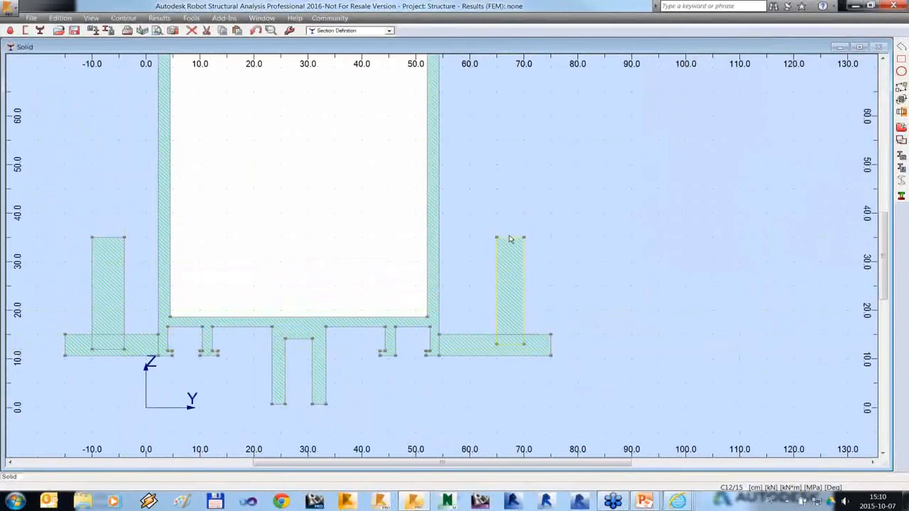
Change the upright rectangle over the right flange from solid to opening.
click(509, 241)
right_click(509, 240)
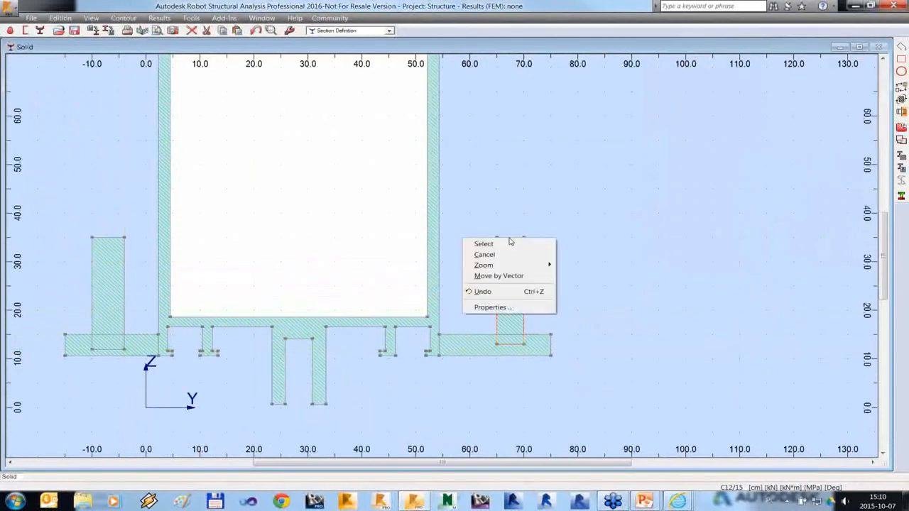
click(504, 308)
click(383, 207)
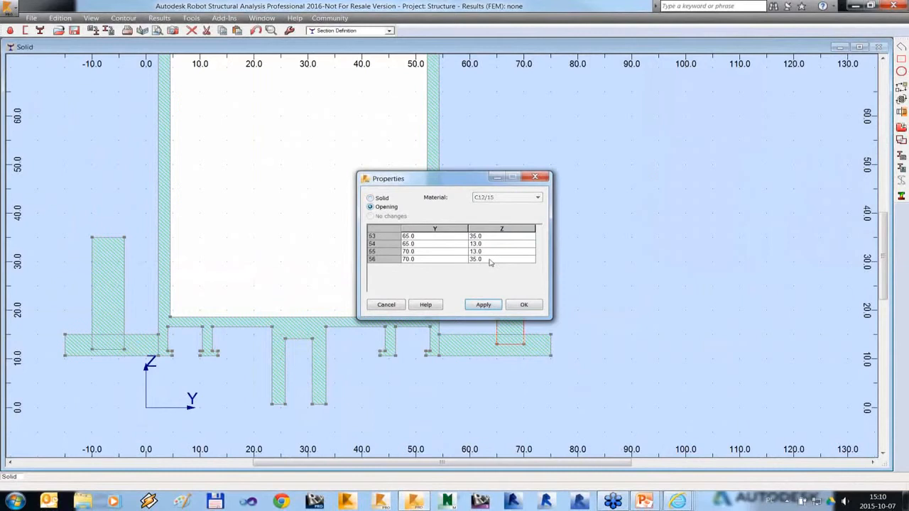
click(483, 305)
click(523, 305)
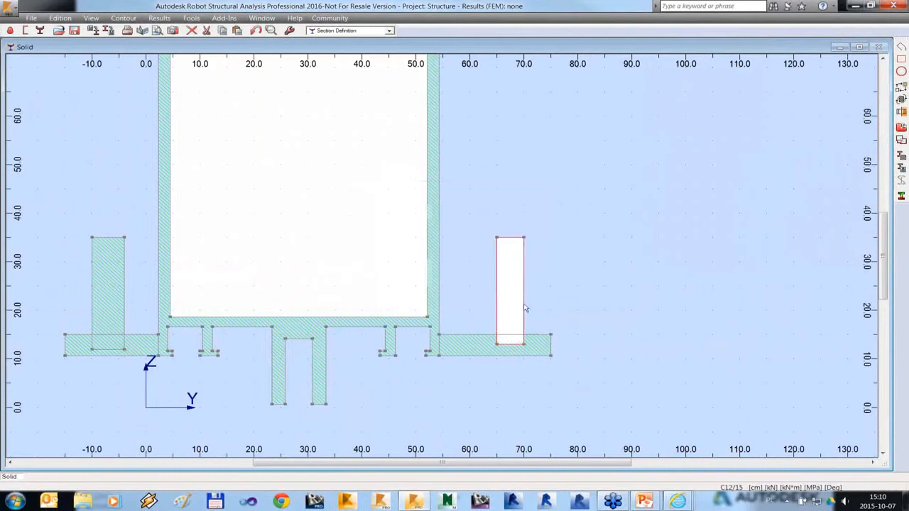
Change the upright rectangle over the left flange from solid to opening.
click(117, 241)
right_click(117, 241)
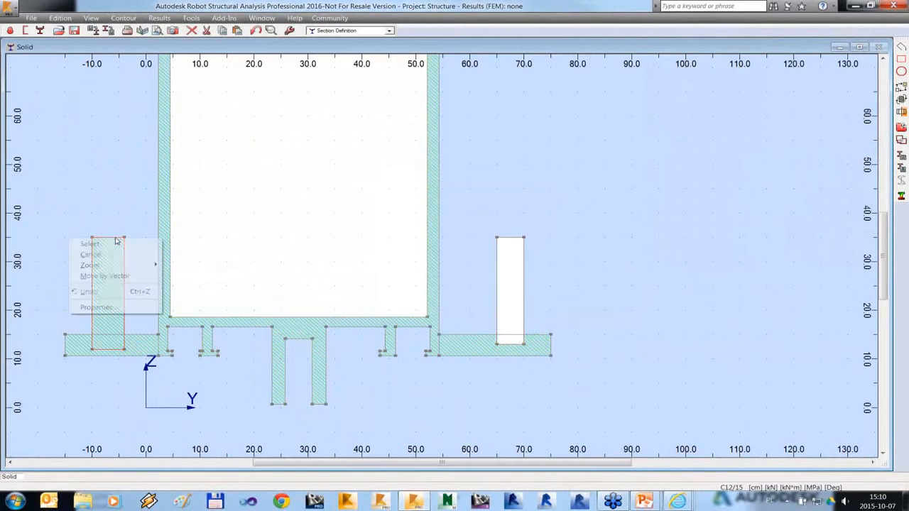
click(114, 308)
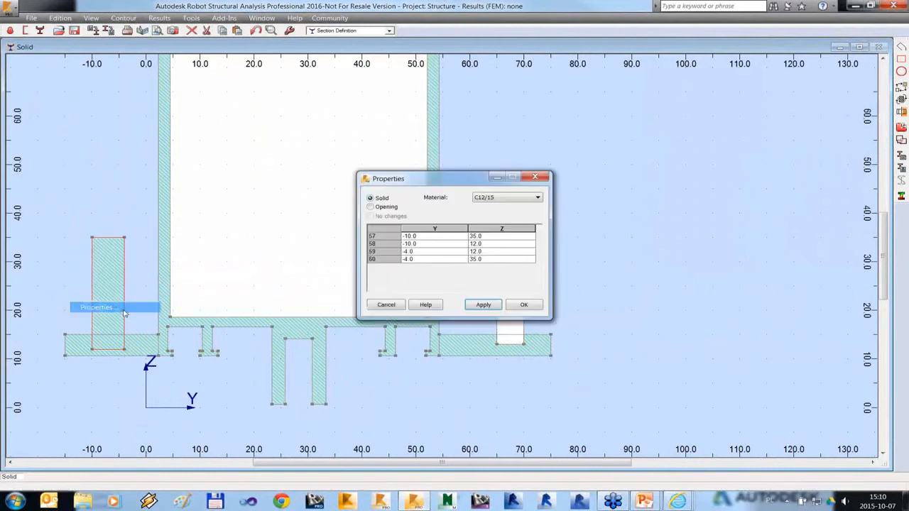
click(387, 207)
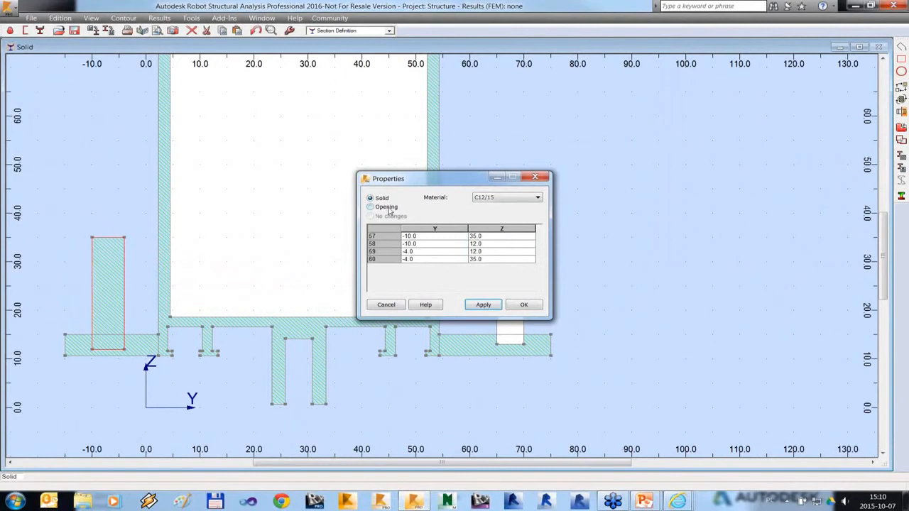
click(487, 306)
click(522, 305)
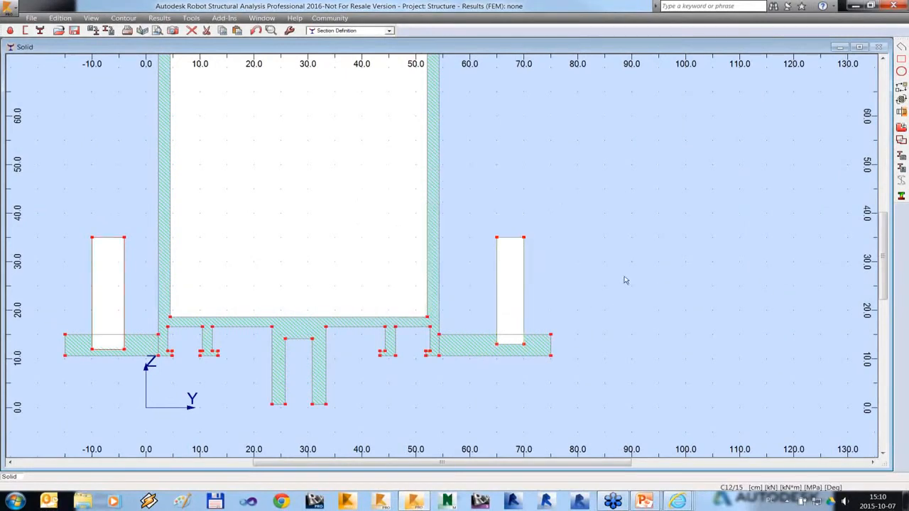
Select all contours and merge them into one section, cutting the two upright openings out of the side flanges.
scroll(629, 293, down, 1)
scroll(631, 293, down, 6)
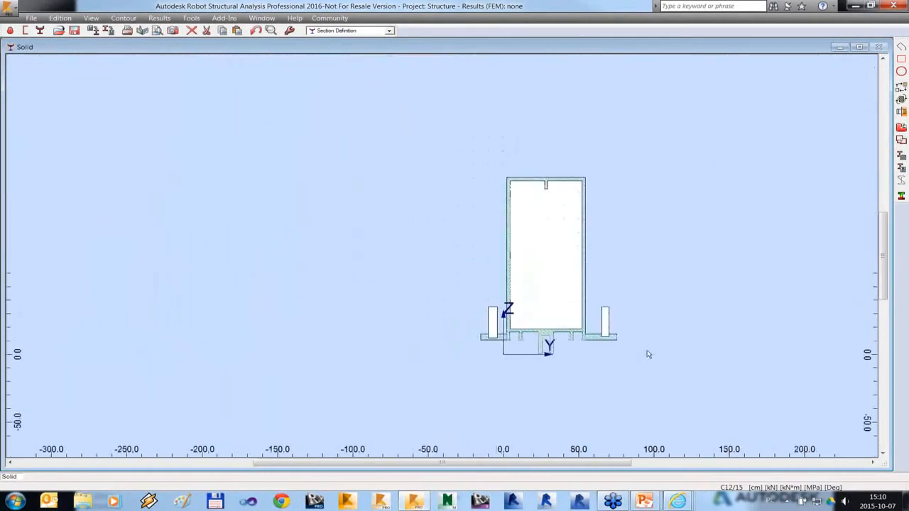
scroll(654, 332, up, 2)
drag(553, 378, 278, 77)
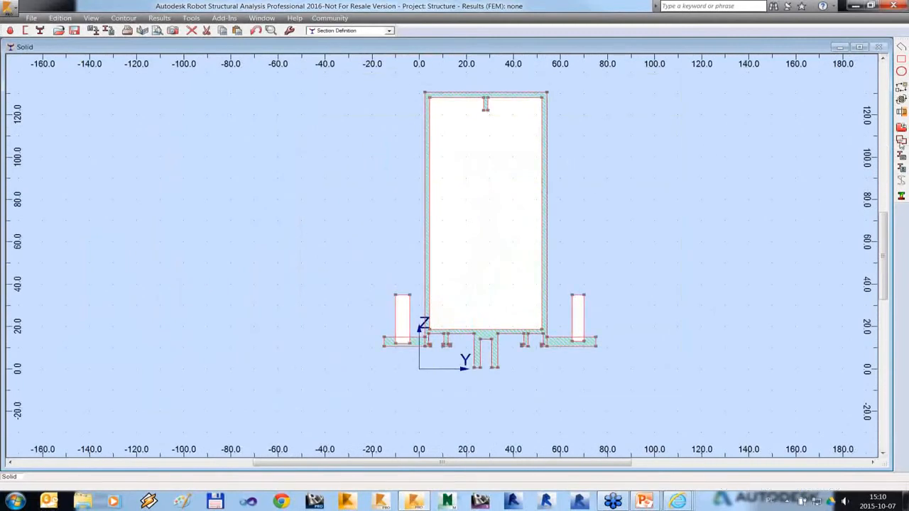
click(901, 142)
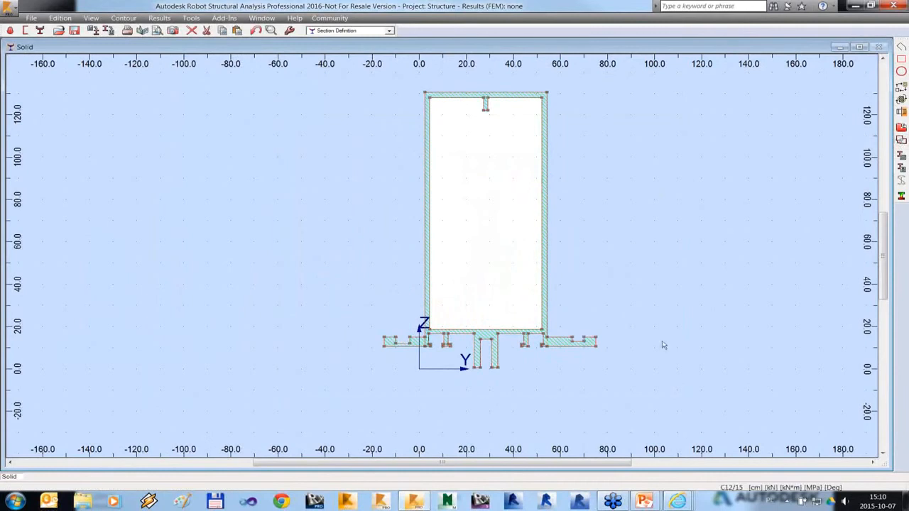
scroll(623, 365, up, 3)
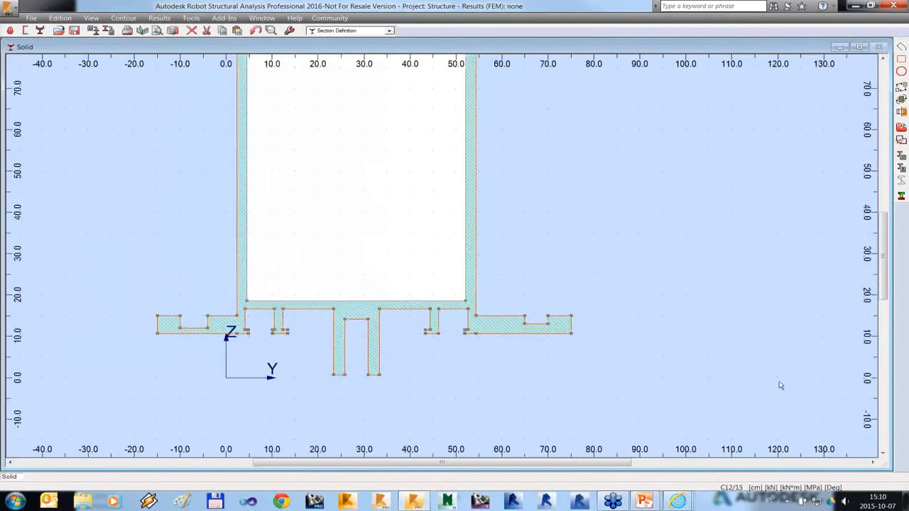
scroll(781, 386, down, 5)
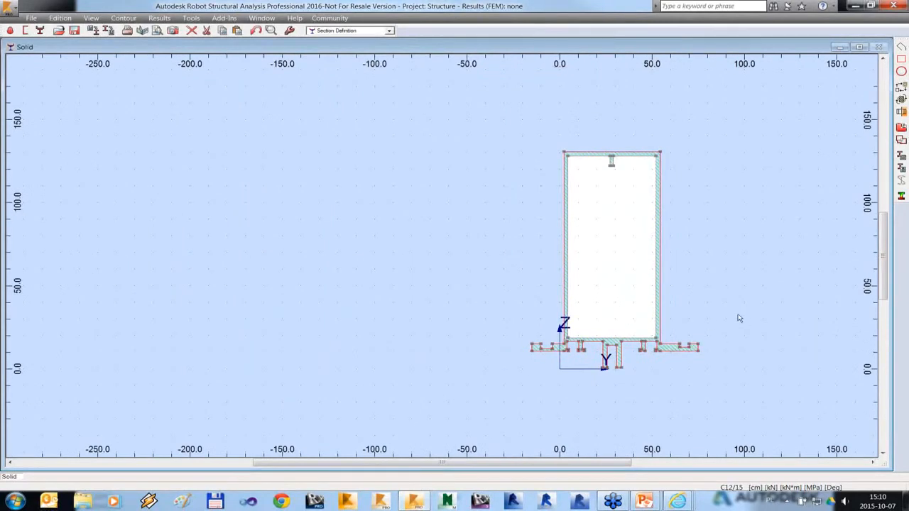
key(alt+Tab)
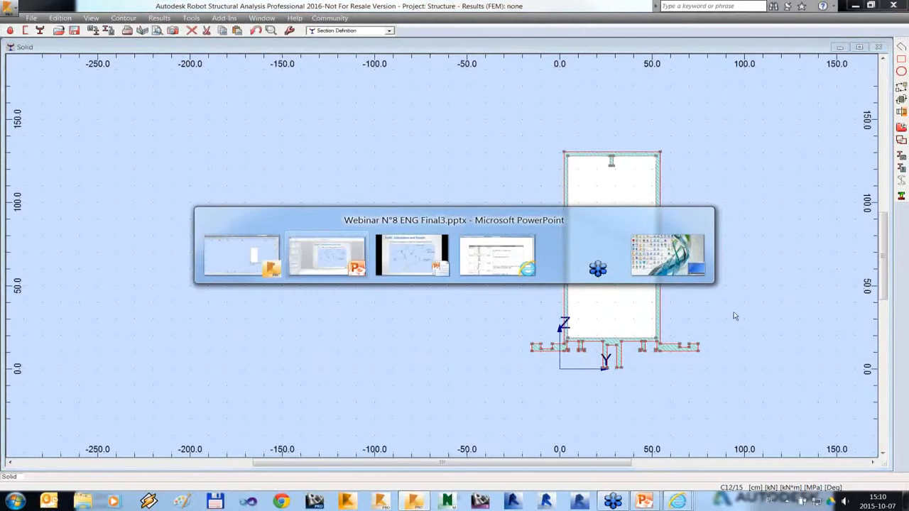
key(alt+Tab)
key(alt+Tab)
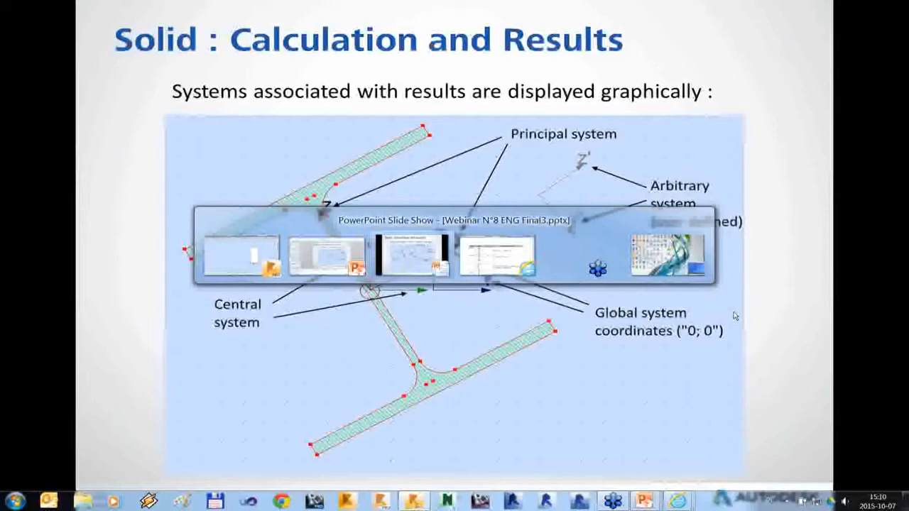
key(alt+Tab)
key(alt+Tab)
key(alt+Tab)
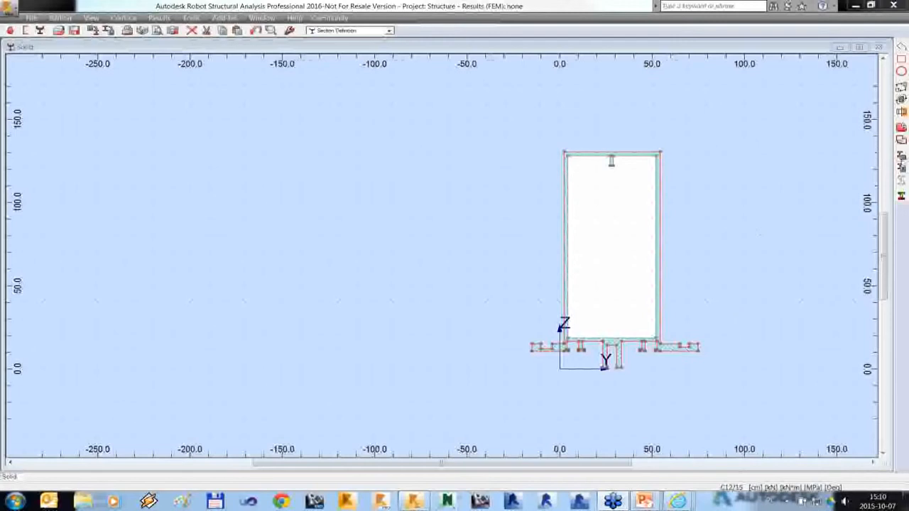
Calculate the merged section's geometric results and review the general, principal system and central system values.
click(902, 158)
drag(699, 43, 271, 106)
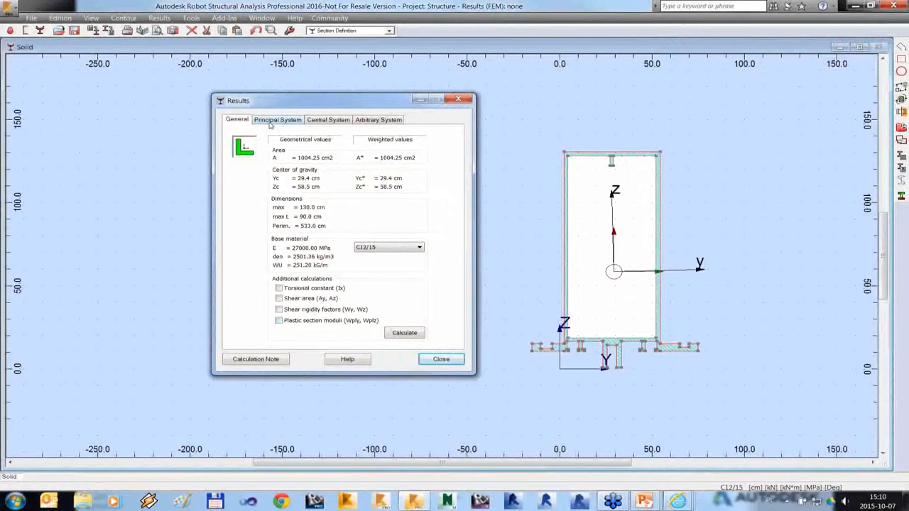
click(270, 122)
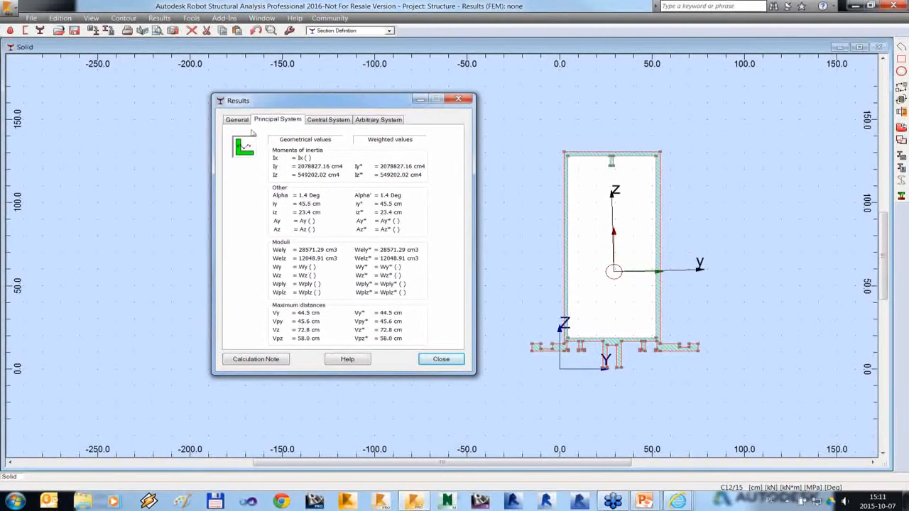
click(324, 120)
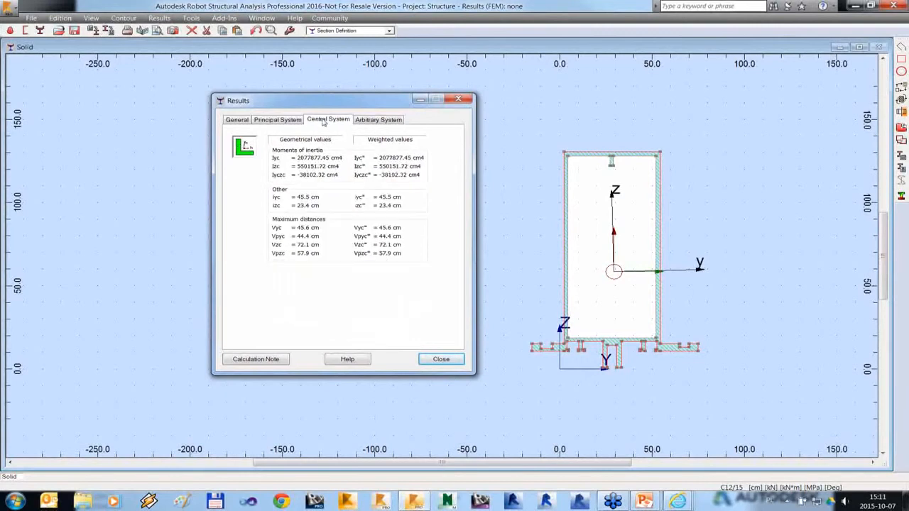
Rotate the arbitrary coordinate system at the section's centre of gravity to an Alfa angle of 45 and apply it.
click(375, 122)
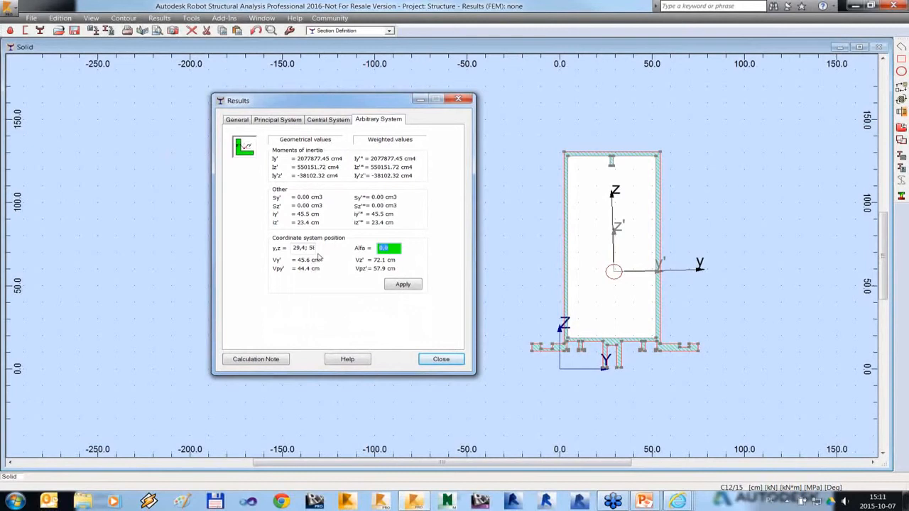
click(403, 284)
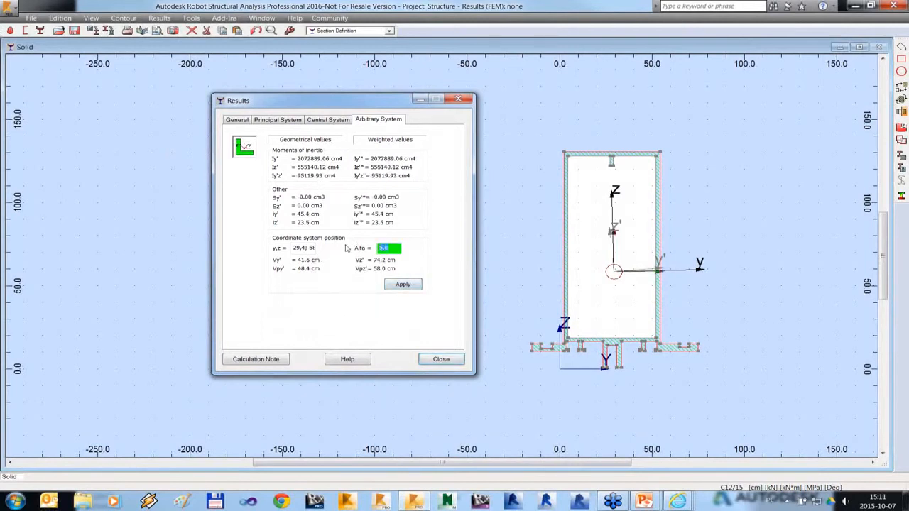
click(408, 289)
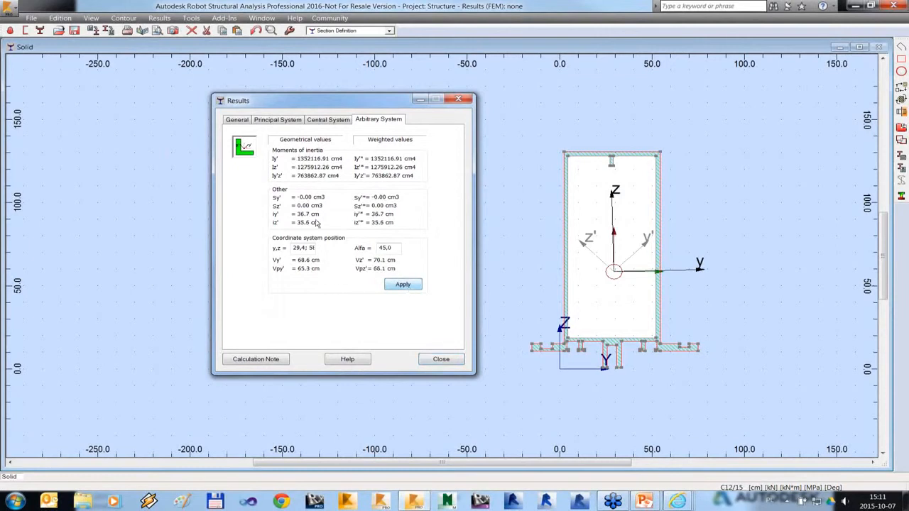
Run the additional calculations for torsional constant, shear area, shear rigidity factors and plastic section moduli, and close the results.
click(238, 121)
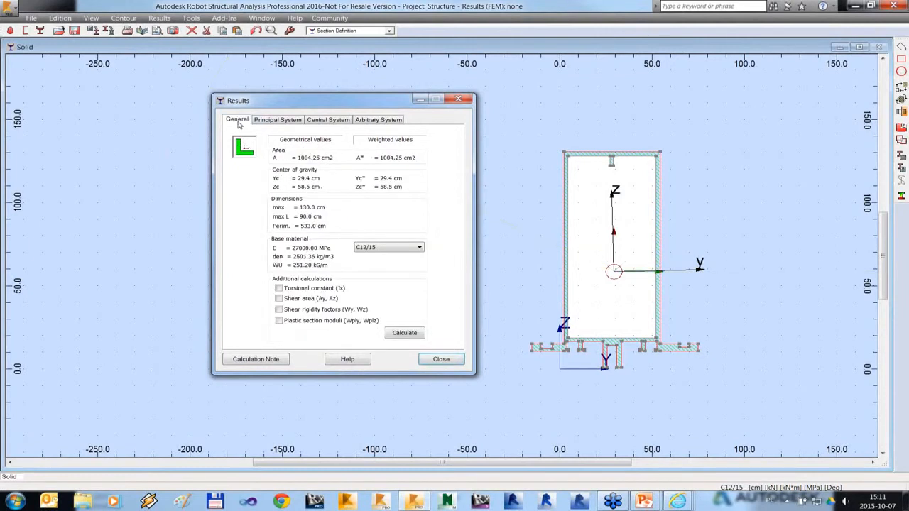
click(303, 290)
click(301, 299)
click(301, 321)
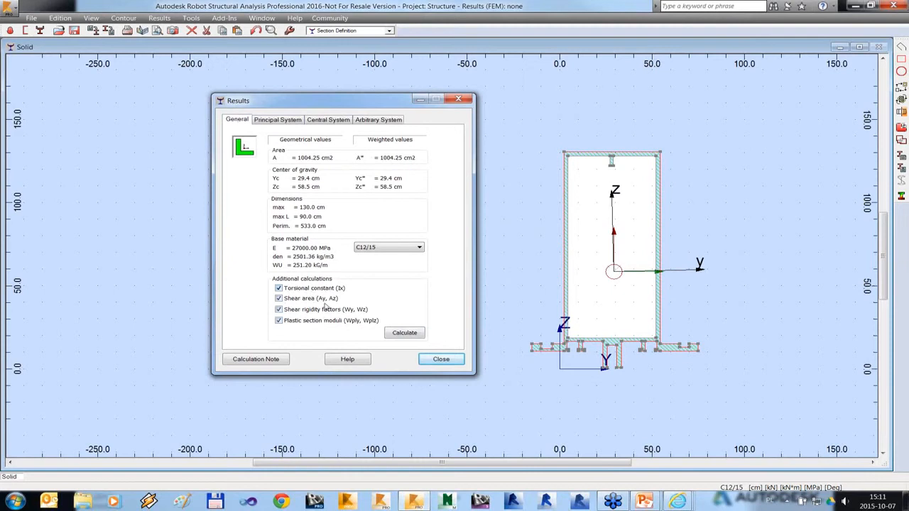
click(404, 333)
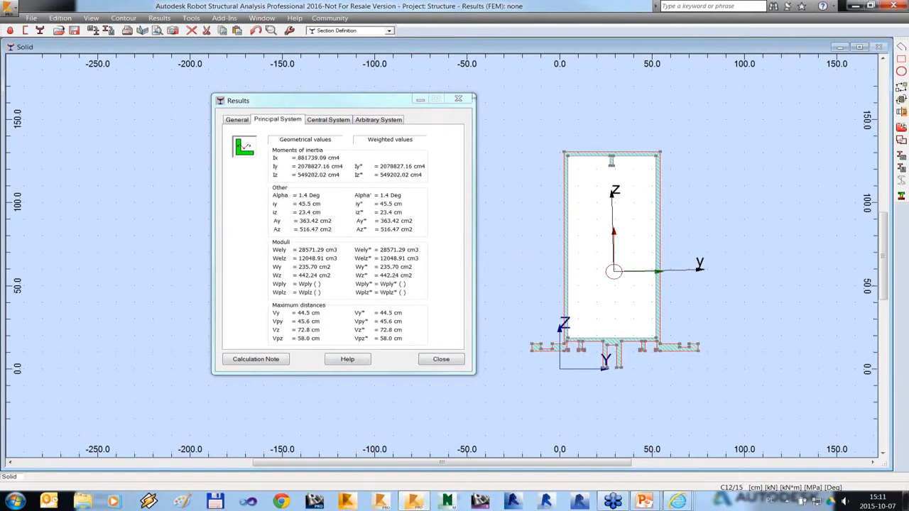
click(458, 100)
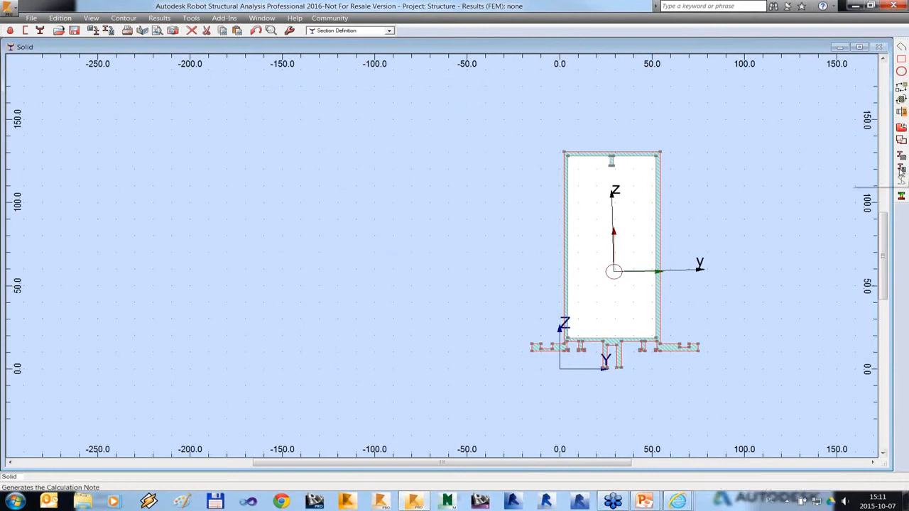
Generate the section's calculation note, read it through to the arbitrary system values and close it.
click(901, 169)
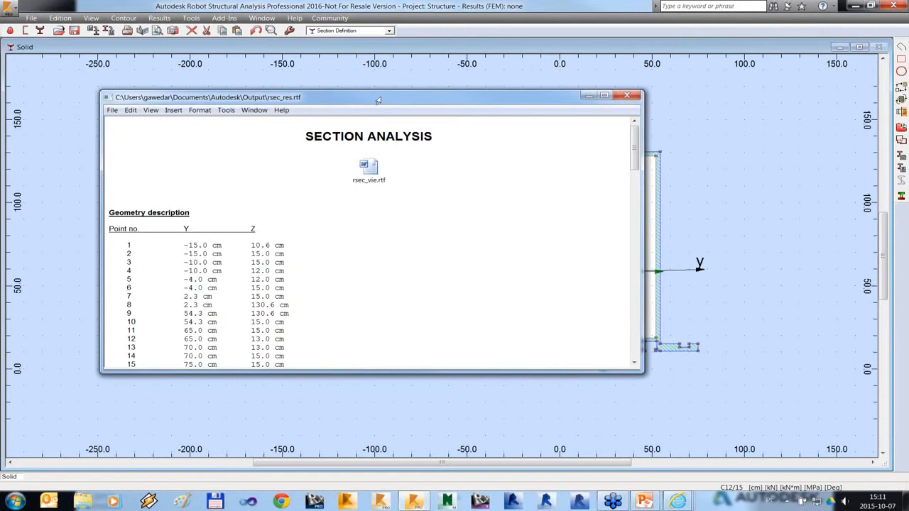
double_click(378, 99)
scroll(397, 161, down, 20)
scroll(396, 161, down, 10)
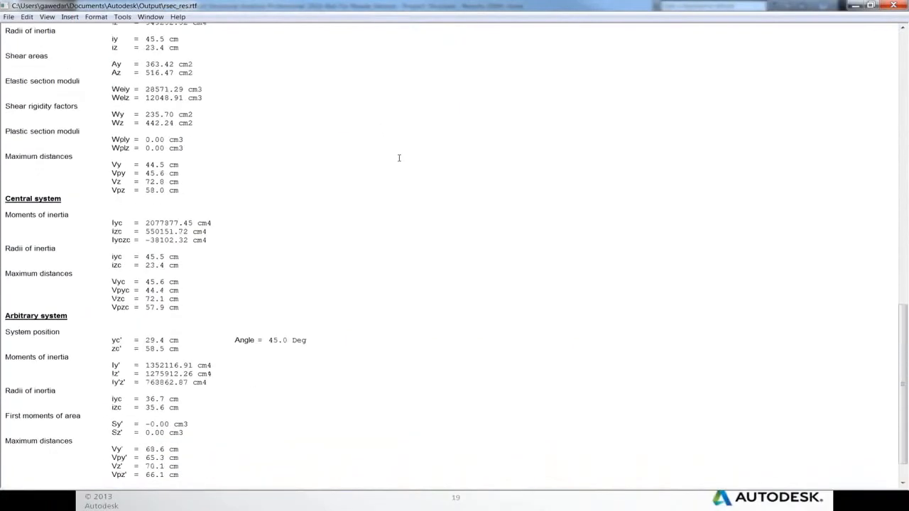
scroll(399, 157, down, 2)
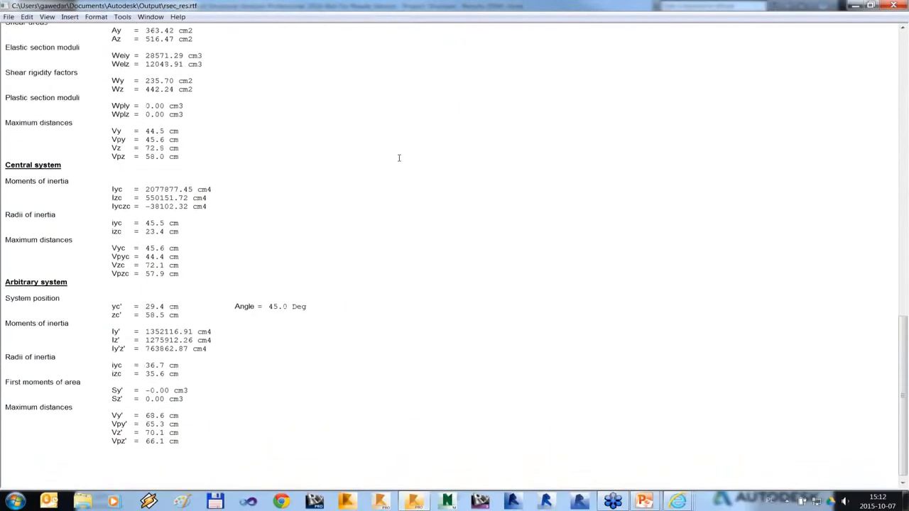
click(894, 6)
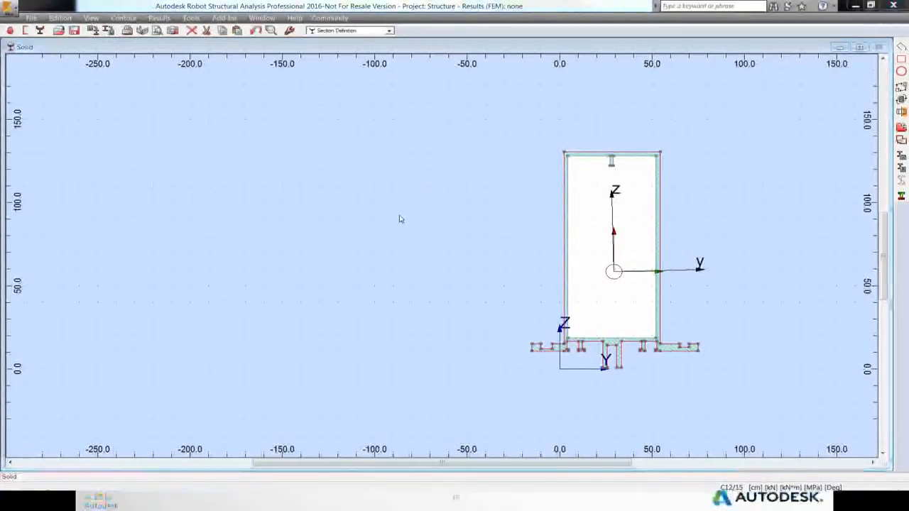
key(alt+Tab)
key(alt+Tab)
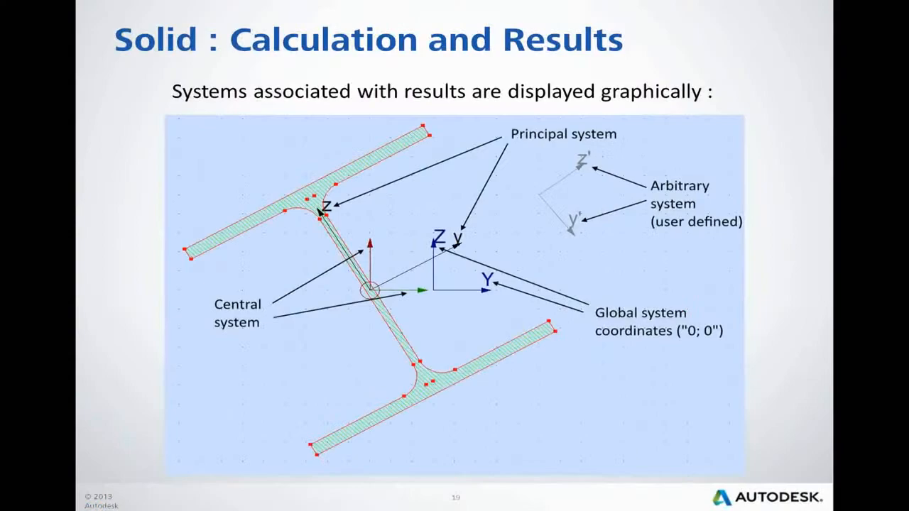
key(Right)
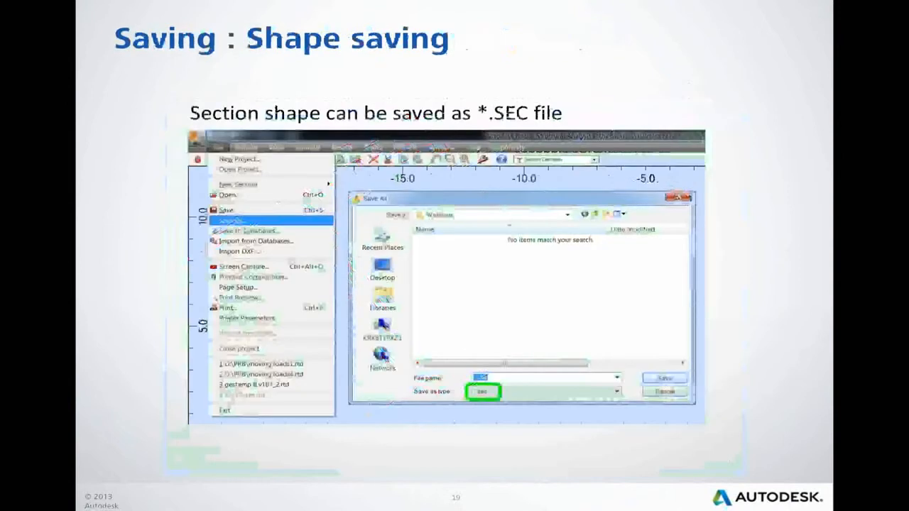
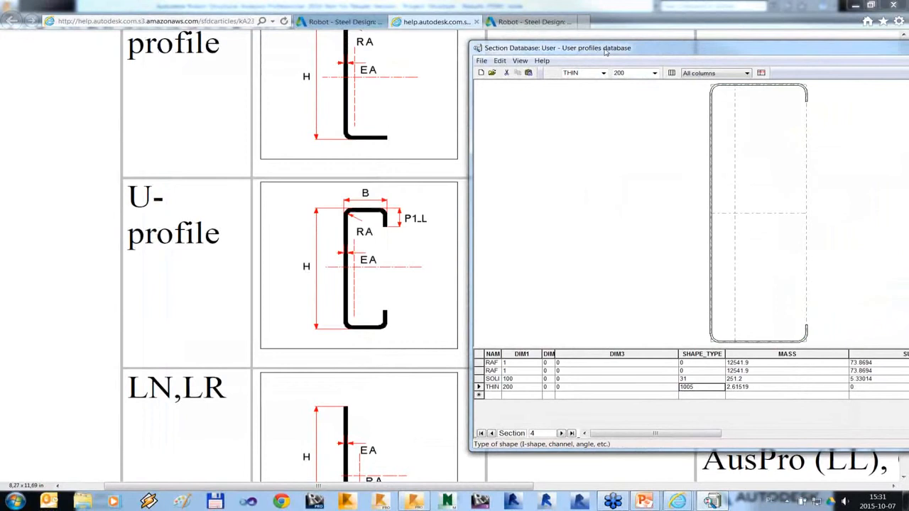
Set the thickness EA of the THIN 200 section to 2 in the user profiles database.
drag(604, 51, 239, 40)
click(834, 423)
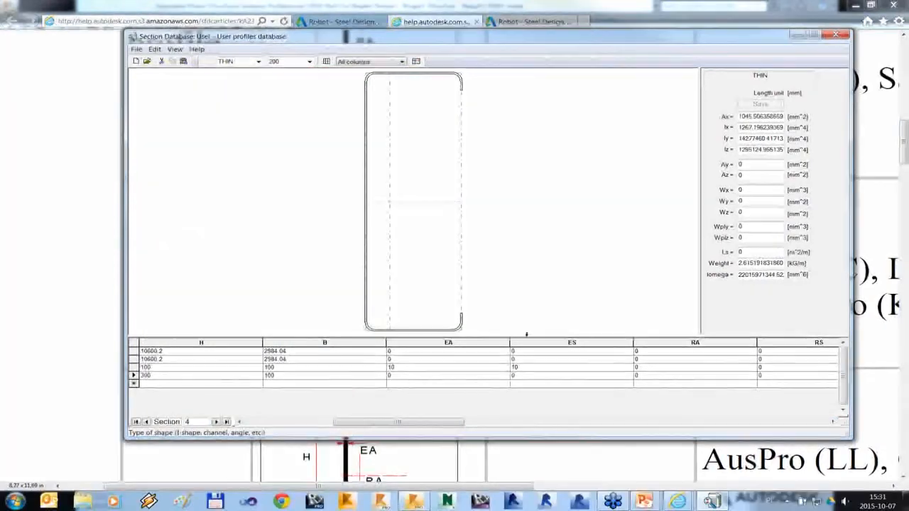
click(408, 377)
text(7)
key(Up)
click(408, 377)
Set the fillet radius RA of the THIN 200 section to 6 and commit the row.
key(Tab)
key(Tab)
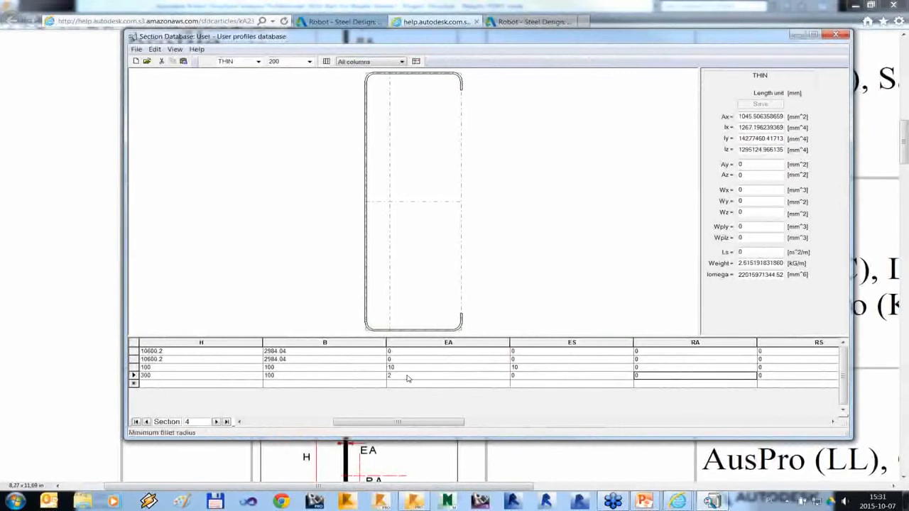
text(6)
key(Up)
key(Down)
Set the lip length P1_L of the THIN 200 section to 20.
key(Right)
key(Right)
key(Right)
key(Right)
key(Right)
key(Right)
key(Right)
key(Right)
key(Right)
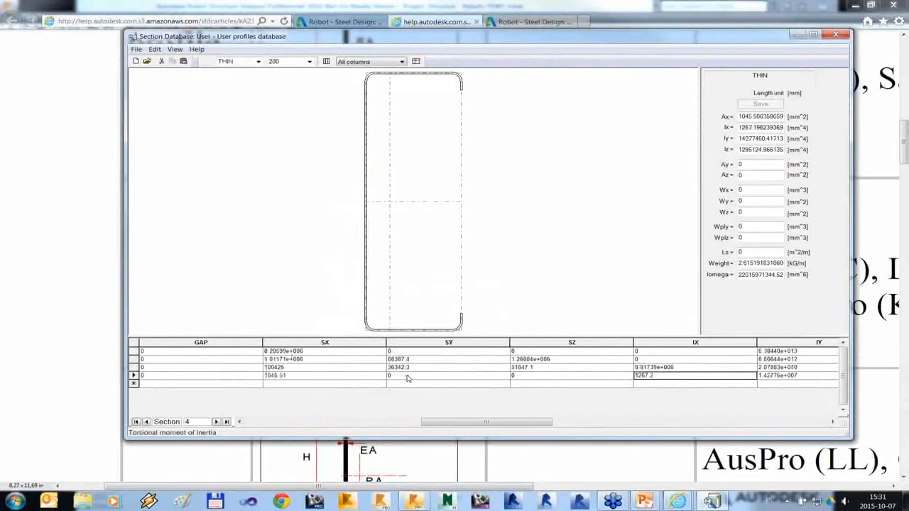
key(Right)
key(Right)
key(Right)
key(Right)
key(Right)
key(Right)
key(Right)
key(Right)
key(Right)
key(Right)
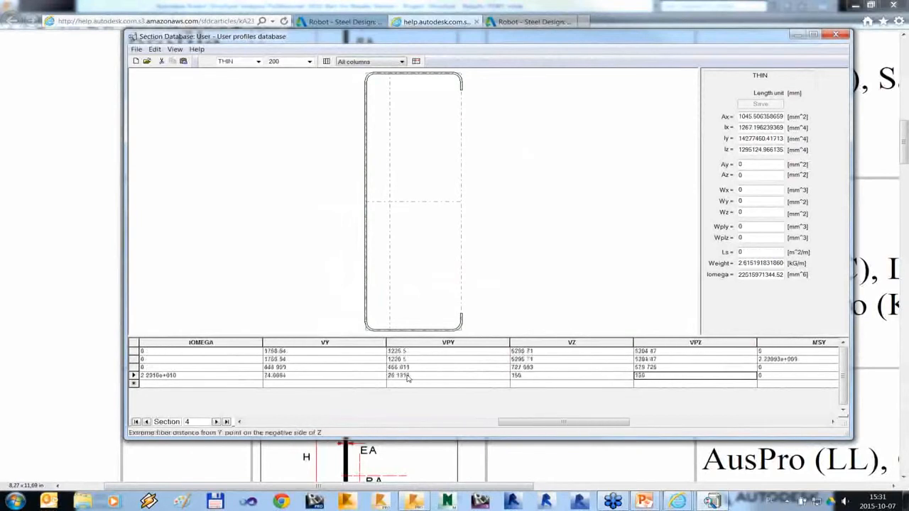
key(Right)
key(Right)
key(Right)
key(Right)
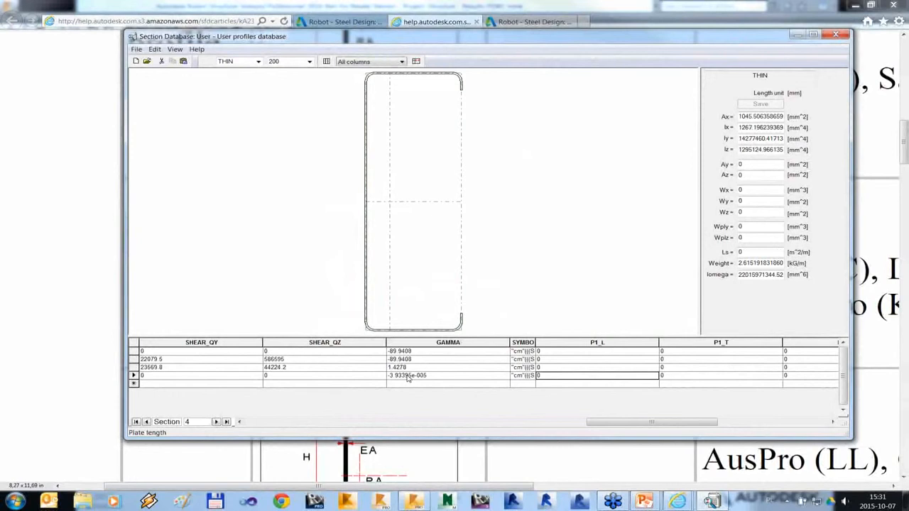
text(20)
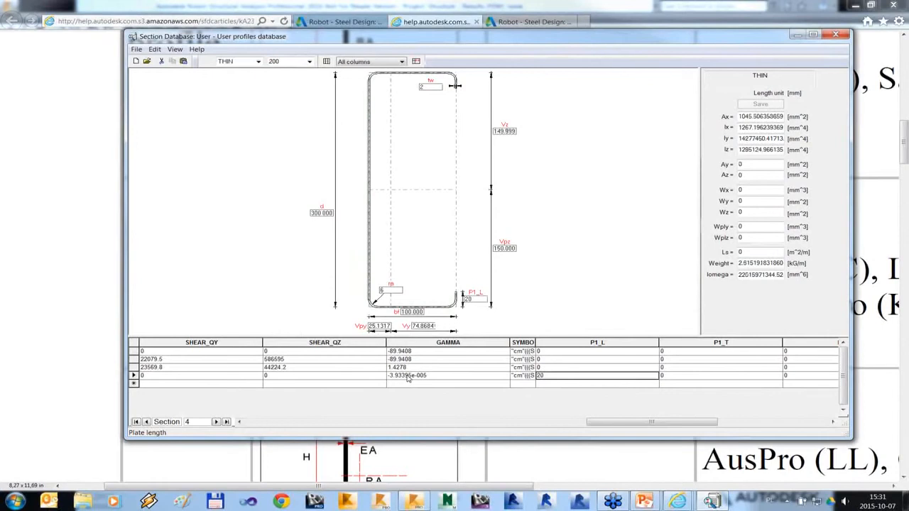
Review the THIN 200 row back to its section family name and close the section database.
key(shift+Tab)
key(shift+Tab)
key(shift+Tab)
key(shift+Tab)
key(shift+Tab)
key(shift+Tab)
key(shift+Tab)
key(shift+Tab)
key(shift+Tab)
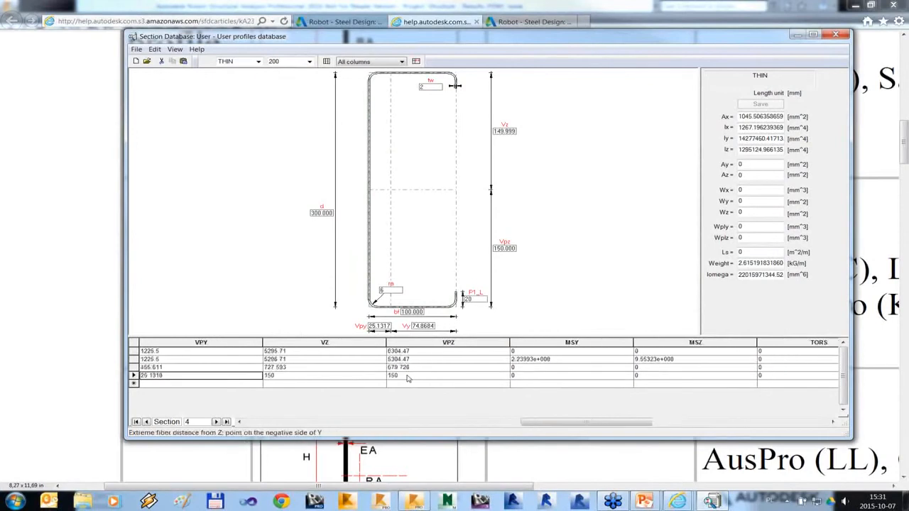
key(shift+Tab)
key(shift+Tab)
key(shift+Tab)
key(shift+Tab)
key(shift+Tab)
key(shift+Tab)
key(shift+Tab)
key(shift+Tab)
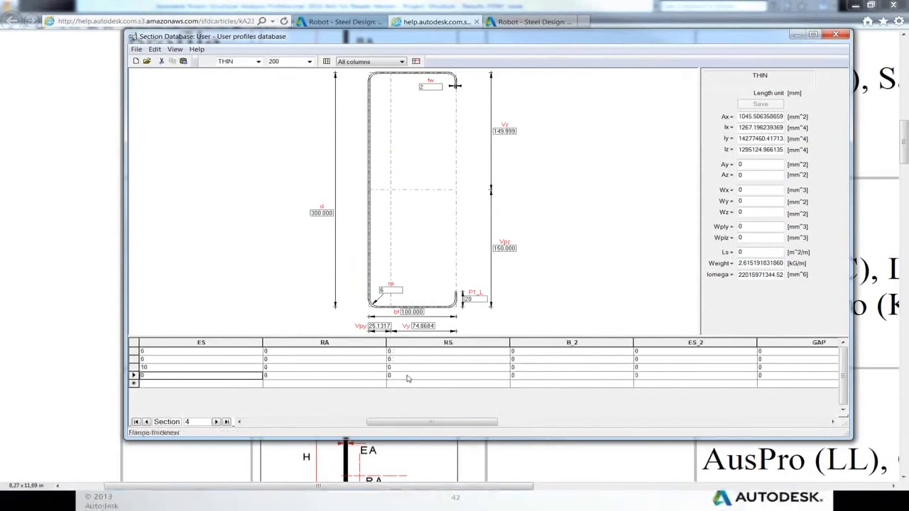
key(shift+Tab)
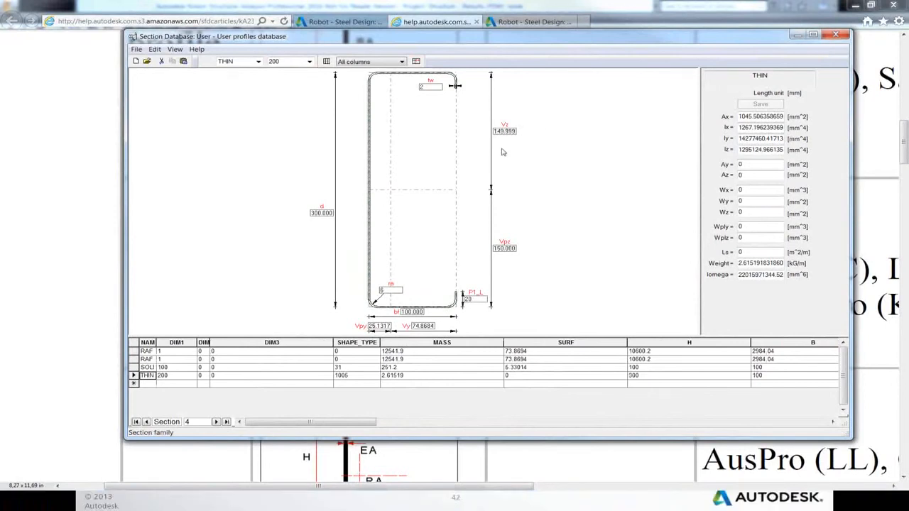
click(838, 36)
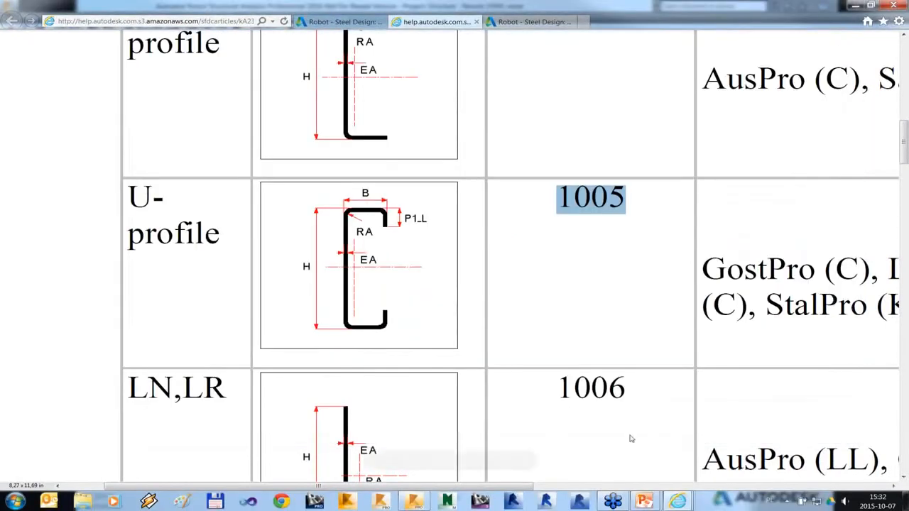
Switch to Robot Structural Analysis and change the layout from Section Definition to the Structure Model start layout.
click(412, 503)
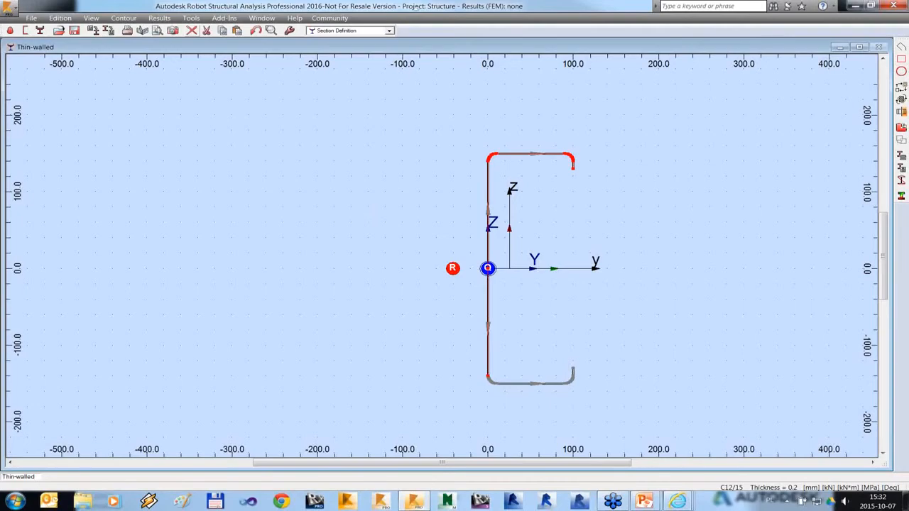
click(390, 31)
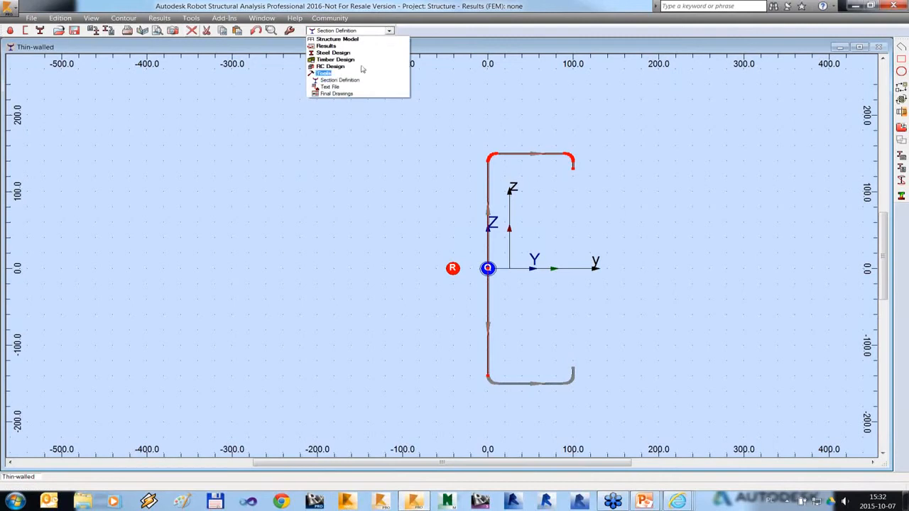
click(354, 40)
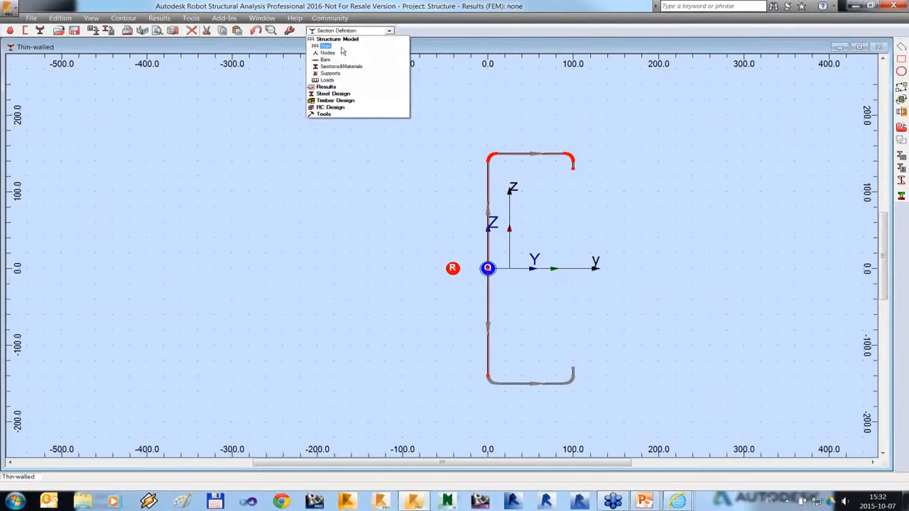
click(341, 48)
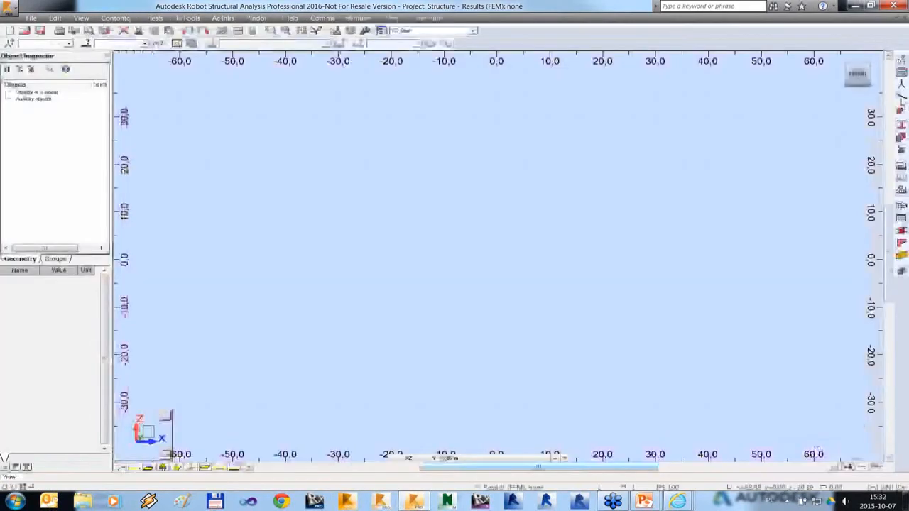
Draw two parallel horizontal 25 m bars from x = -20 to 5, one at z = 25 and one at z = 15.
click(902, 98)
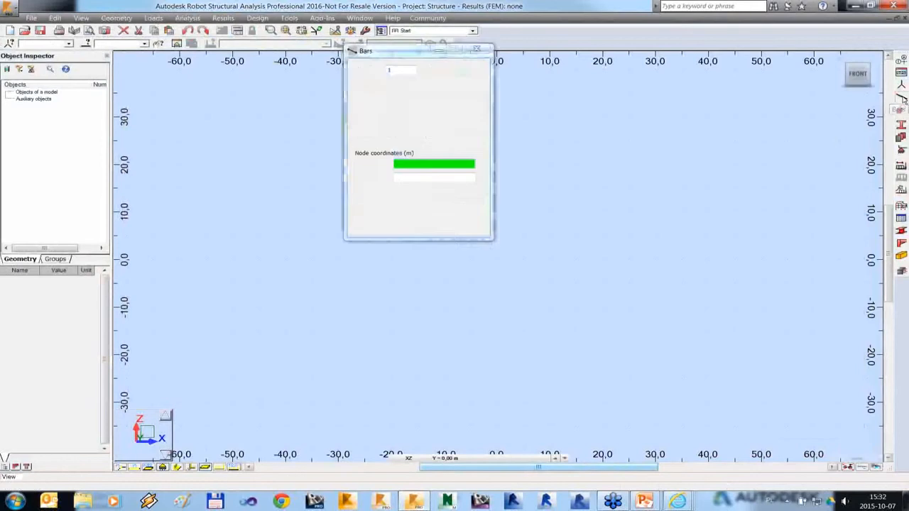
drag(399, 57, 160, 64)
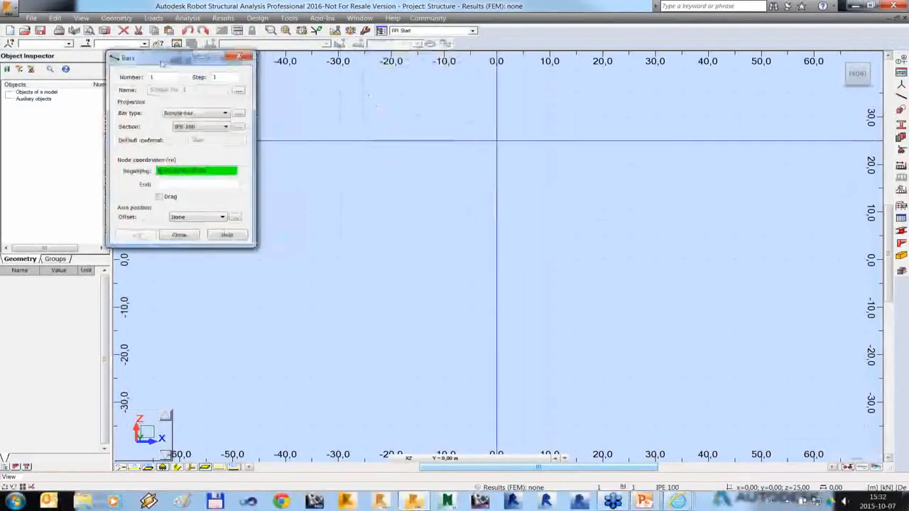
click(390, 139)
click(524, 140)
click(391, 188)
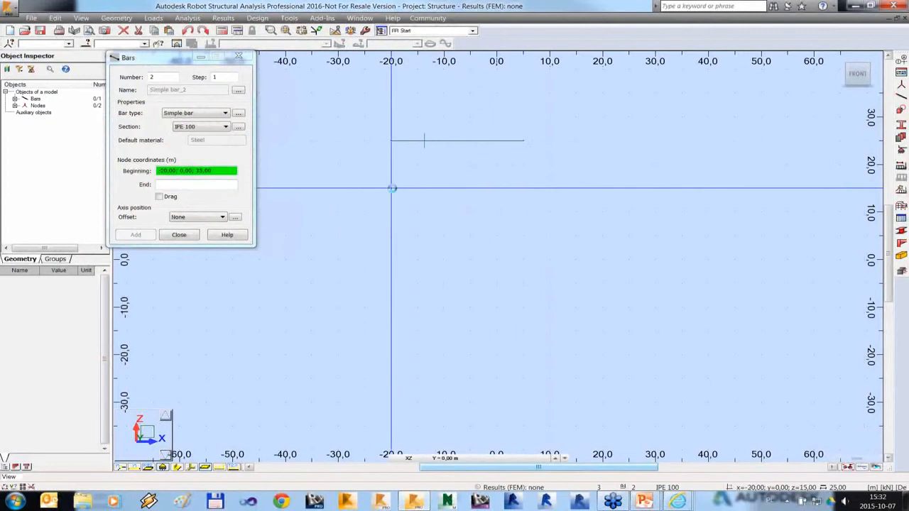
click(523, 190)
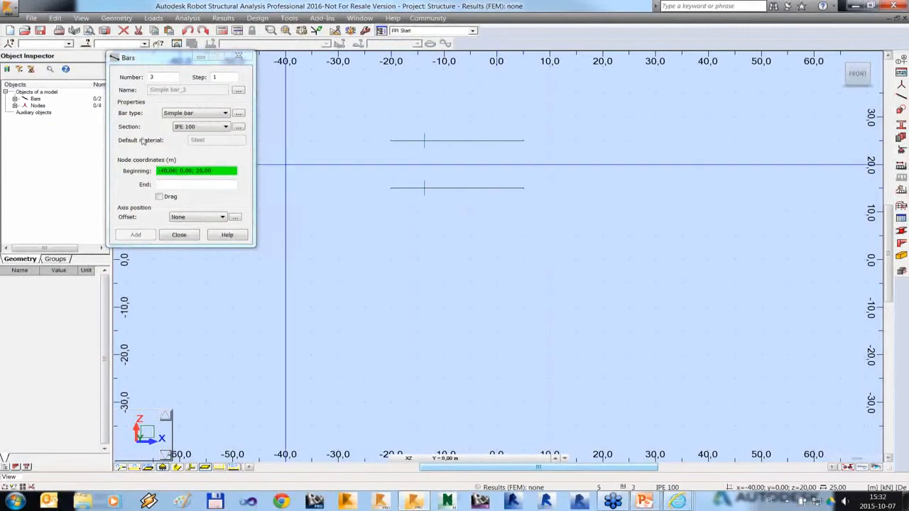
Add the SOLI 100 section from the SOLI family of the User database to the available sections.
click(899, 127)
drag(434, 57, 732, 113)
click(654, 121)
drag(743, 170, 697, 117)
click(806, 208)
click(806, 208)
click(797, 207)
click(790, 220)
click(801, 228)
click(792, 259)
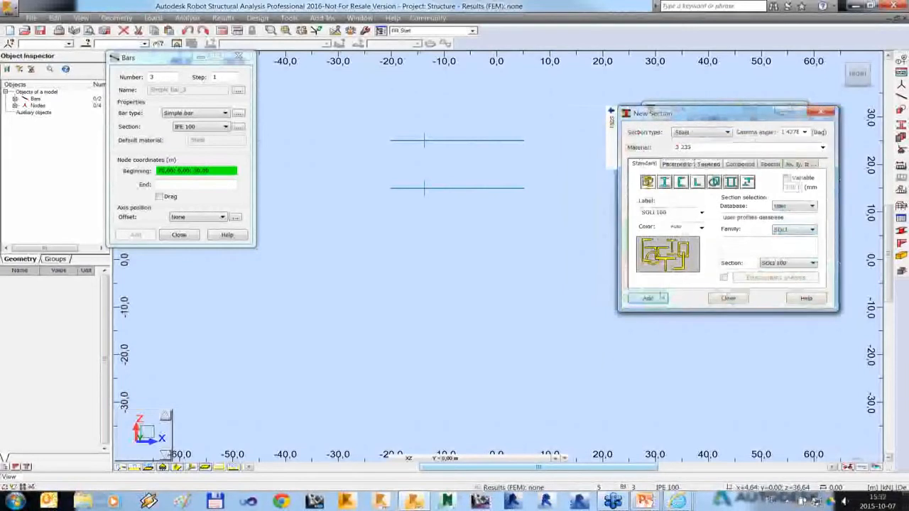
click(649, 299)
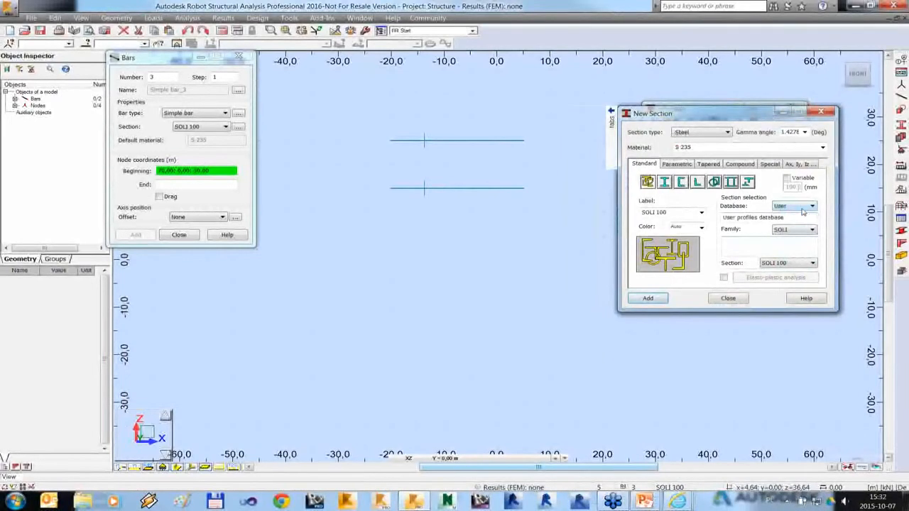
Add the THIN 200 section from the user profiles to the available sections and finish defining new sections.
click(803, 203)
click(760, 216)
click(792, 229)
click(785, 253)
click(647, 298)
click(728, 298)
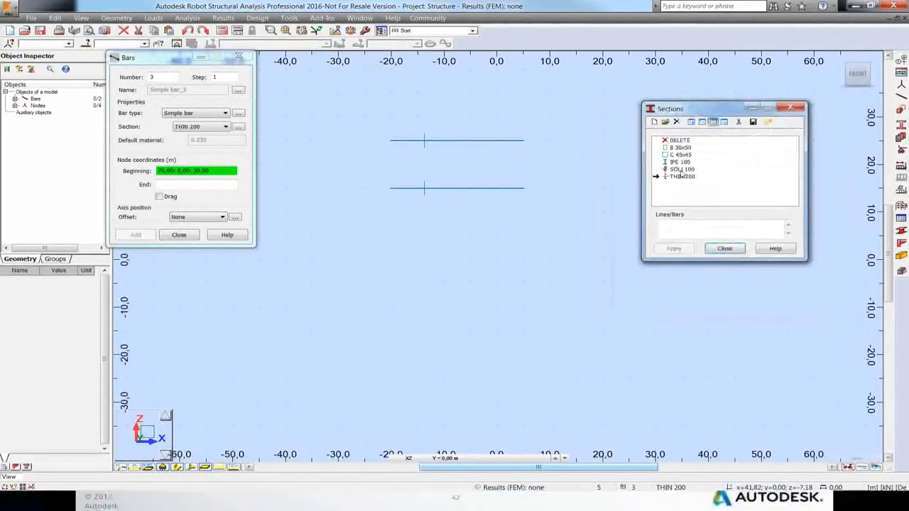
Assign SOLI 100 to the upper bar and THIN 200 to the lower bar, and close the bar and section dialogs.
click(472, 151)
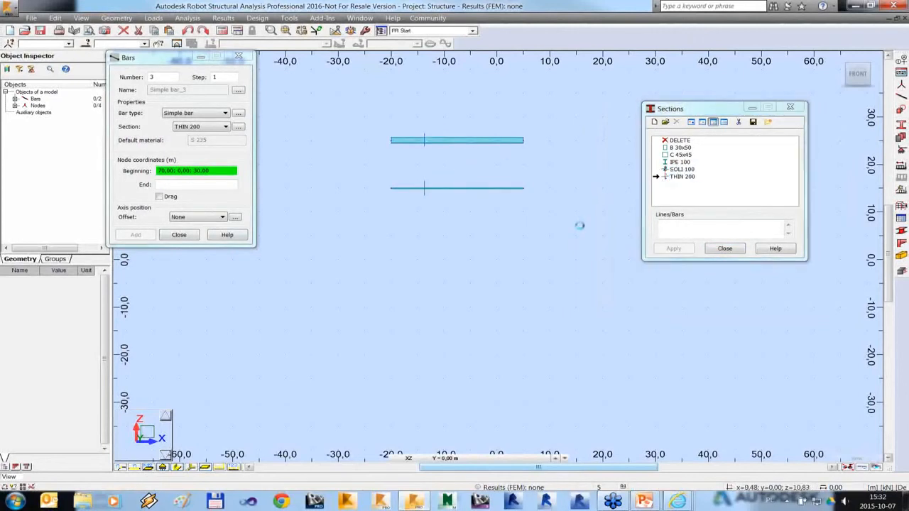
click(198, 237)
click(715, 250)
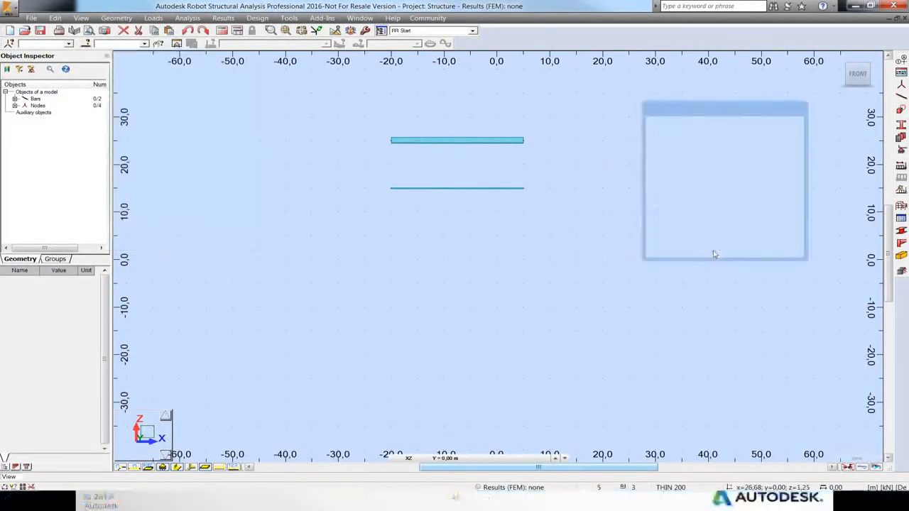
Apply pinned supports to the end nodes of both bars and close the support definition.
click(901, 151)
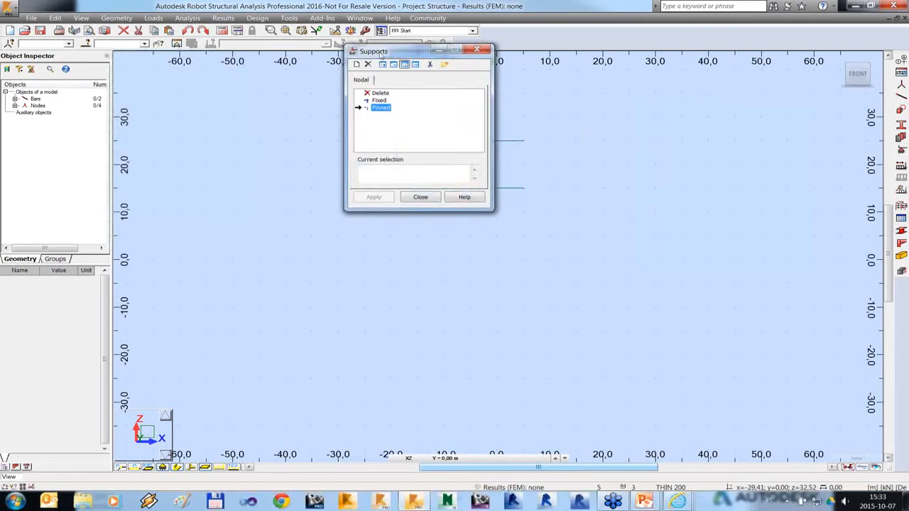
drag(380, 52, 540, 77)
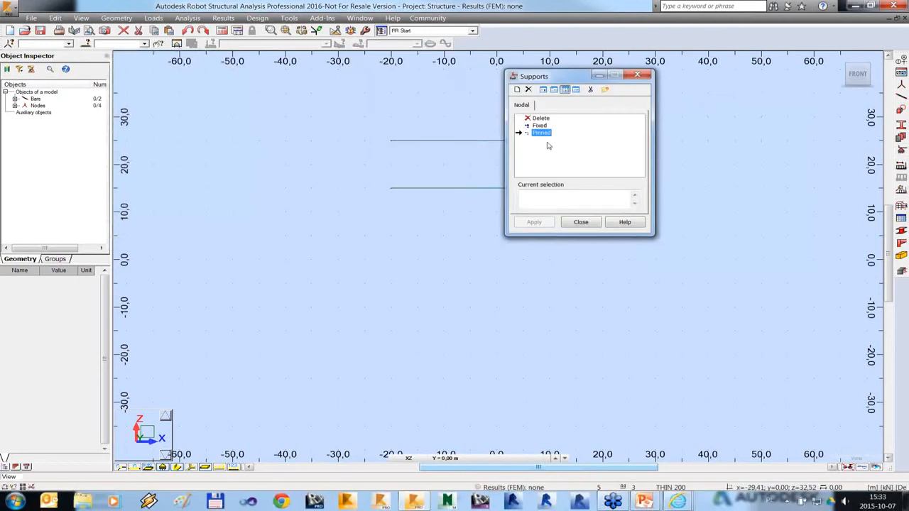
middle_drag(395, 219, 284, 227)
click(374, 151)
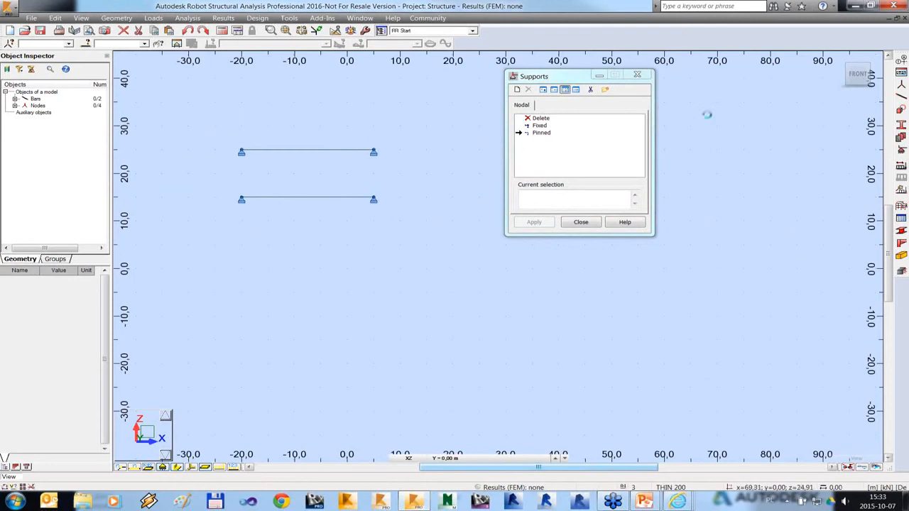
click(581, 222)
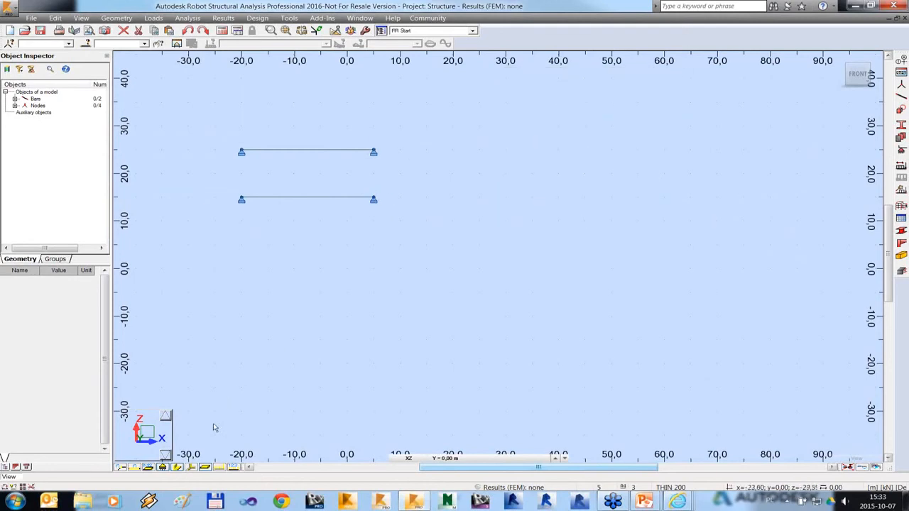
Display the bars' section shapes in a 3D view and inspect the supported end of the upper SOLI 100 bar.
click(178, 467)
middle_drag(468, 319, 454, 292)
scroll(403, 161, up, 5)
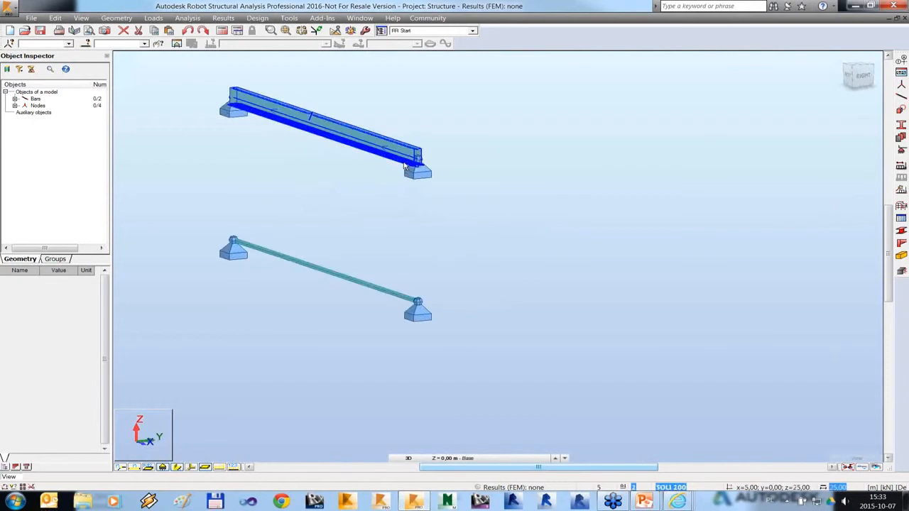
scroll(405, 167, up, 8)
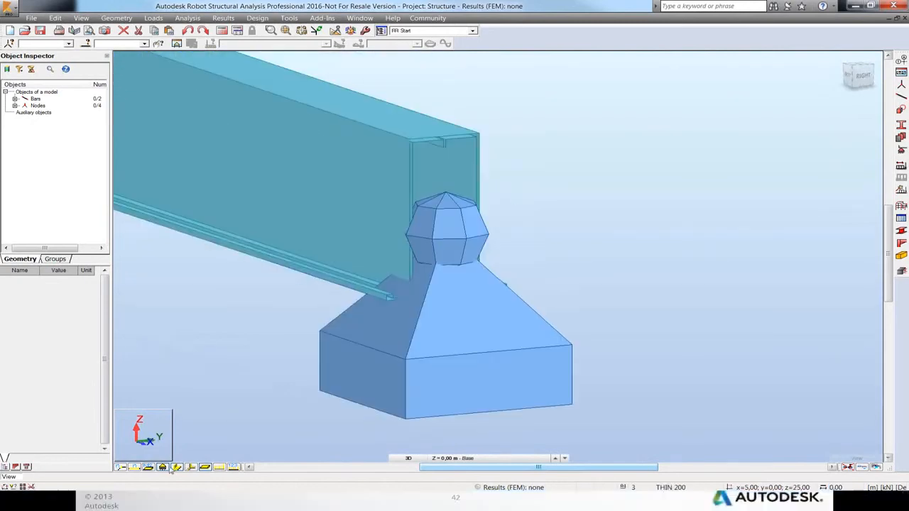
Examine the profile shape at the end of the lower THIN 200 bar in 3D and return to both bars.
click(163, 467)
middle_drag(349, 348, 345, 249)
scroll(345, 249, down, 7)
middle_drag(358, 288, 384, 180)
middle_drag(348, 331, 345, 188)
scroll(349, 268, up, 12)
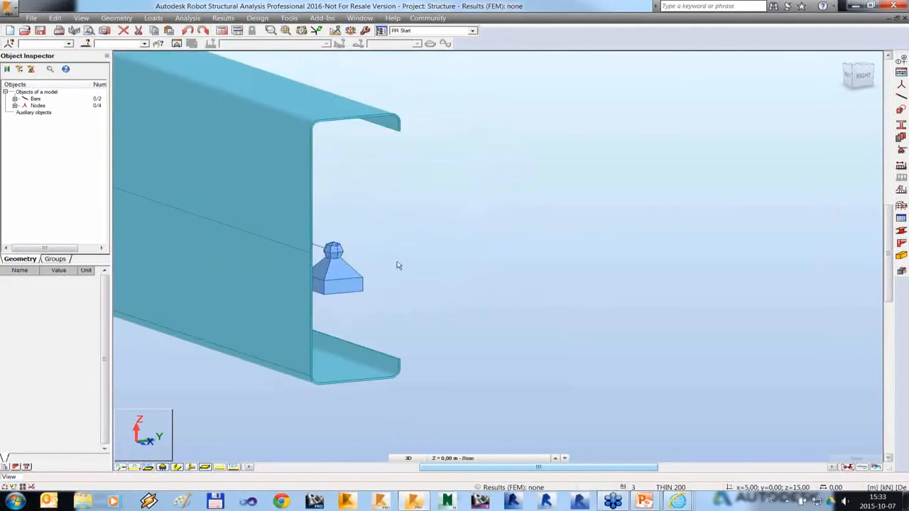
scroll(397, 265, down, 8)
middle_drag(360, 248, 549, 296)
scroll(548, 294, down, 5)
middle_drag(496, 251, 417, 256)
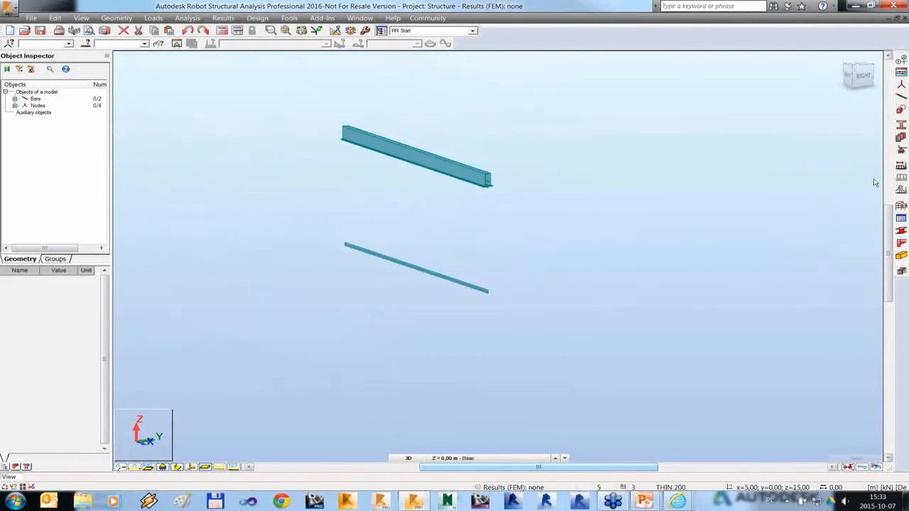
Assign the Beam member type to the upper SOLI 100 bar.
click(901, 206)
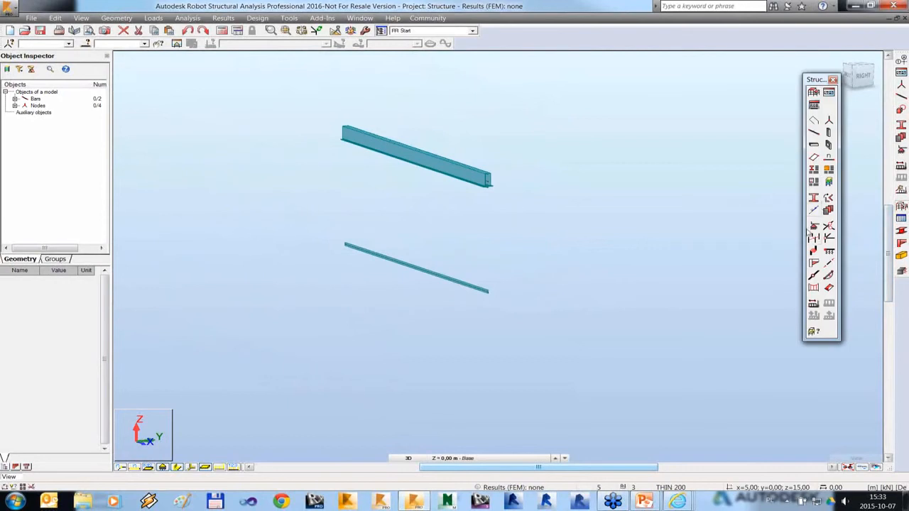
click(815, 170)
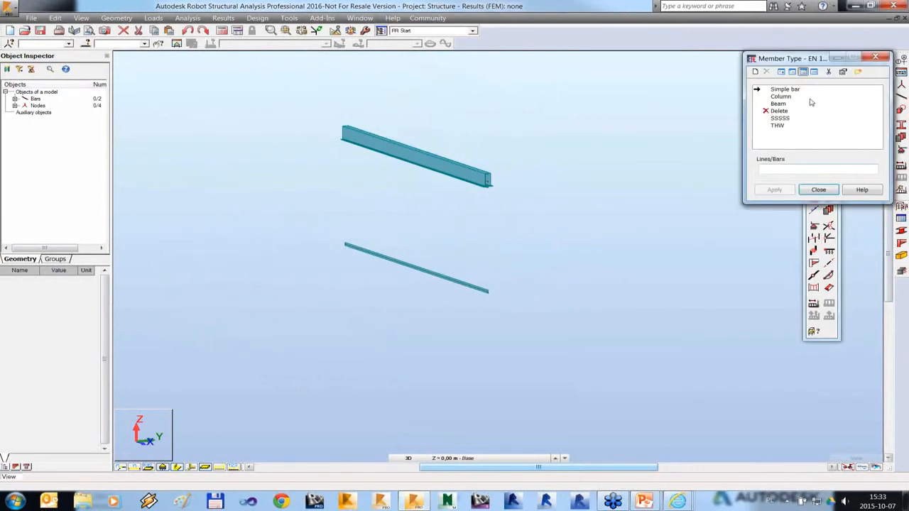
click(779, 103)
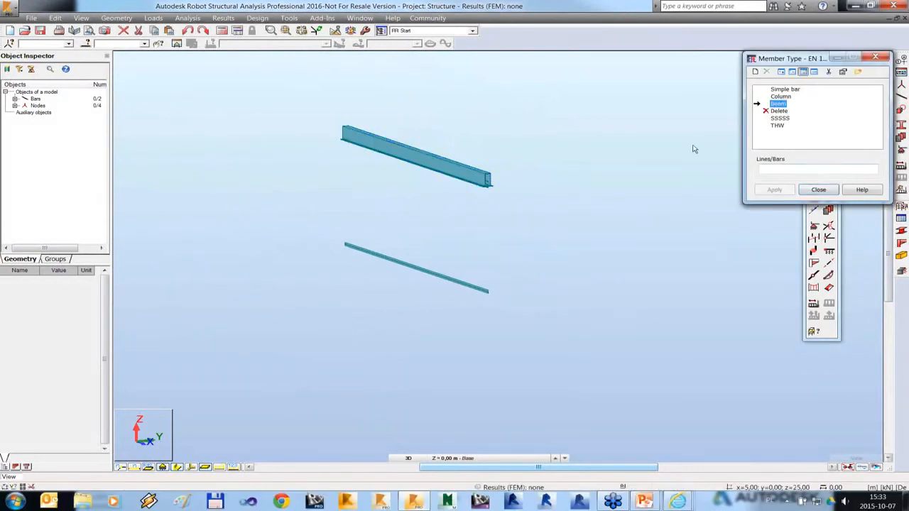
click(469, 174)
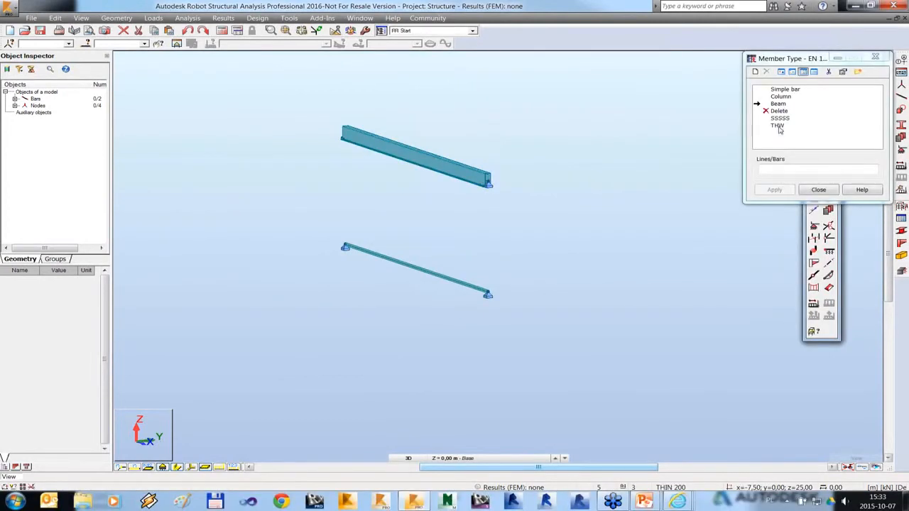
Save the THW member type with thin-walled section parameters enabled, overwriting the existing label.
click(778, 126)
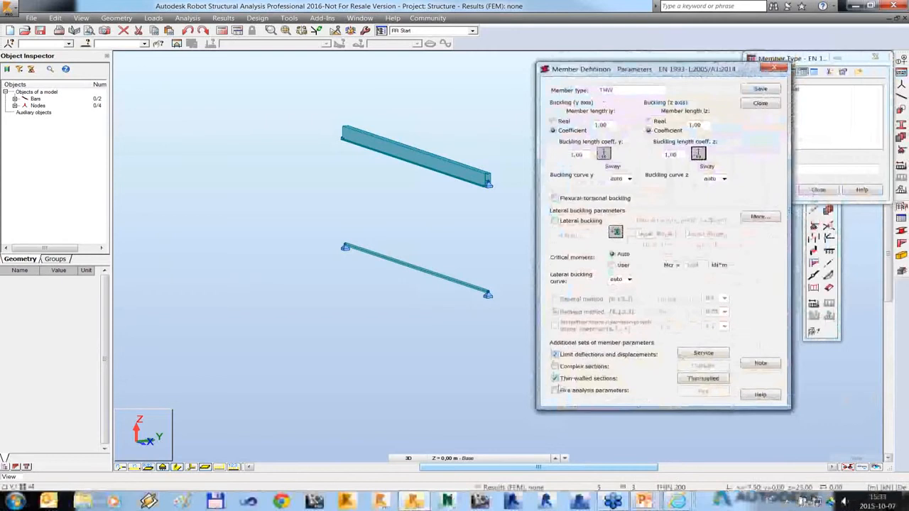
click(587, 384)
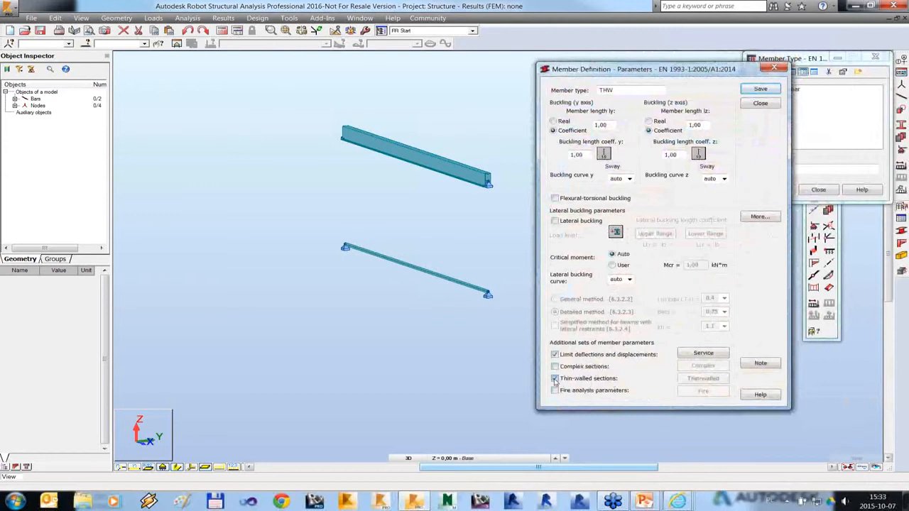
click(555, 381)
key(Return)
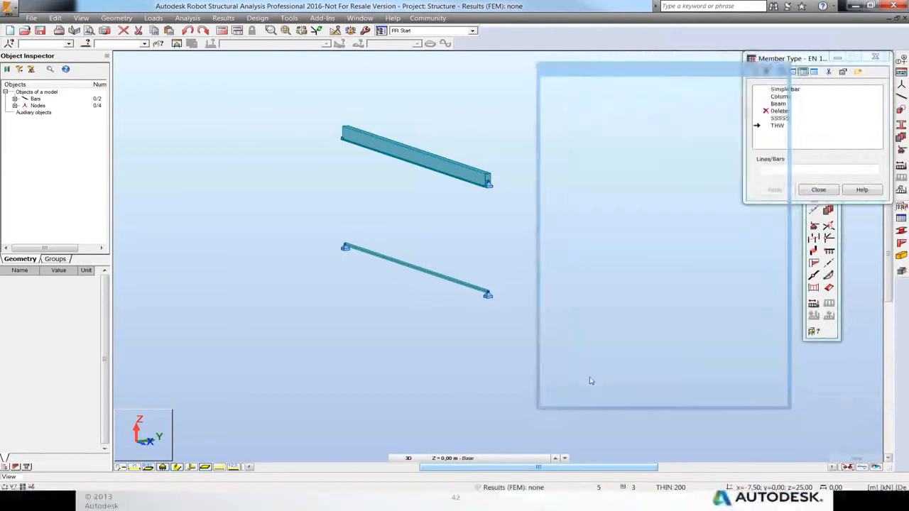
click(759, 89)
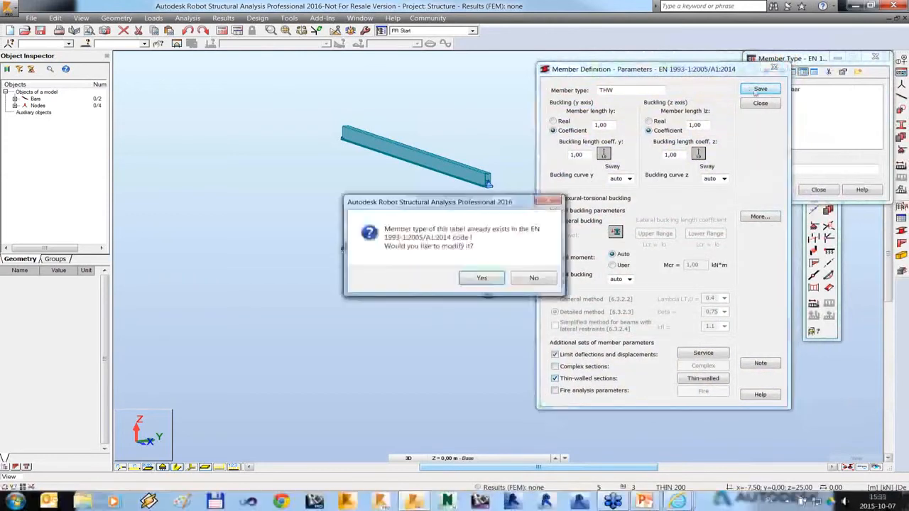
click(500, 275)
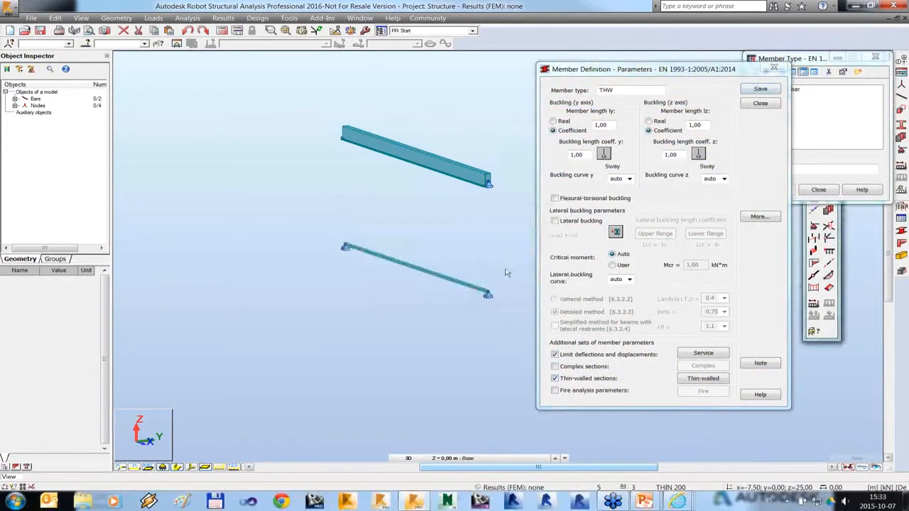
click(776, 103)
Assign the THW member type to the lower THIN 200 bar and close the member type list.
click(776, 167)
click(454, 281)
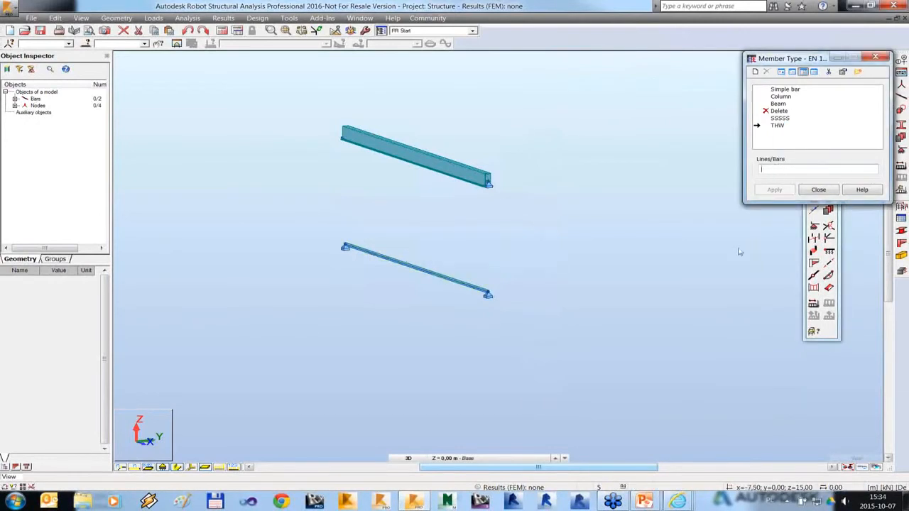
click(774, 189)
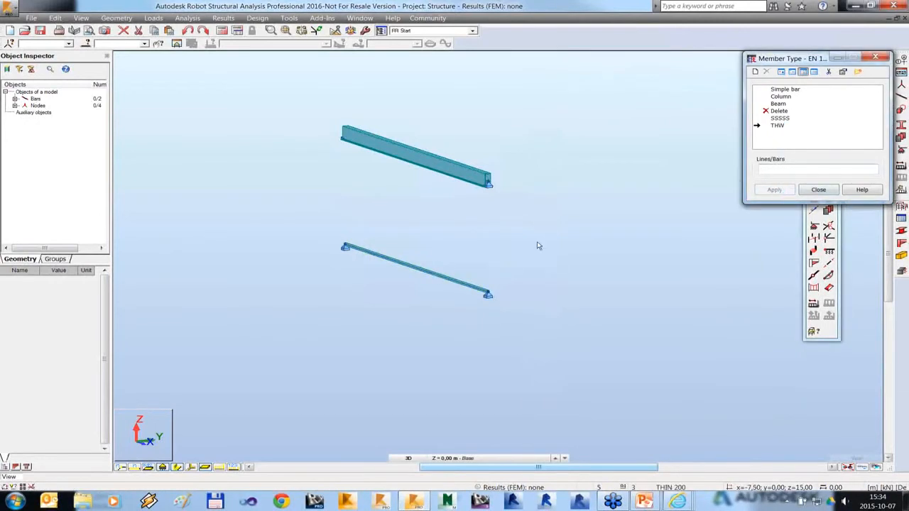
click(819, 191)
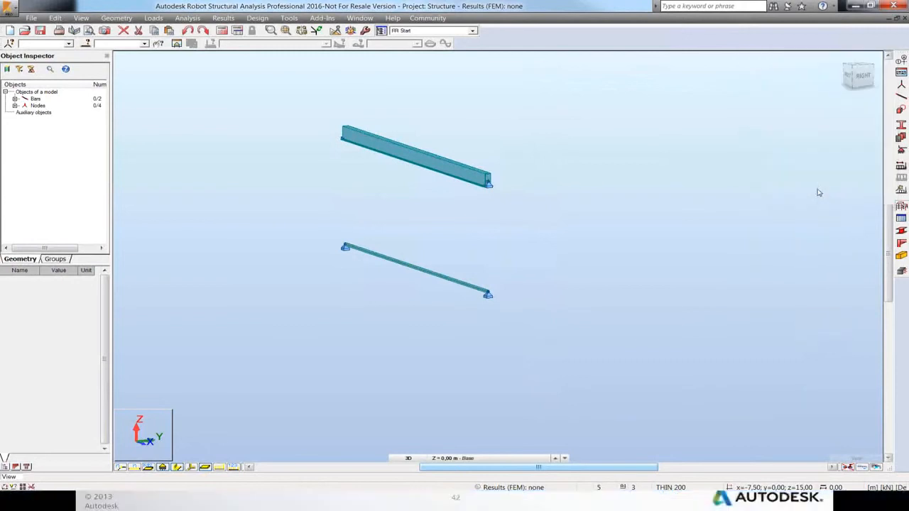
Run the structure calculation, continue despite the separate structure, and dismiss the calculation messages.
click(222, 31)
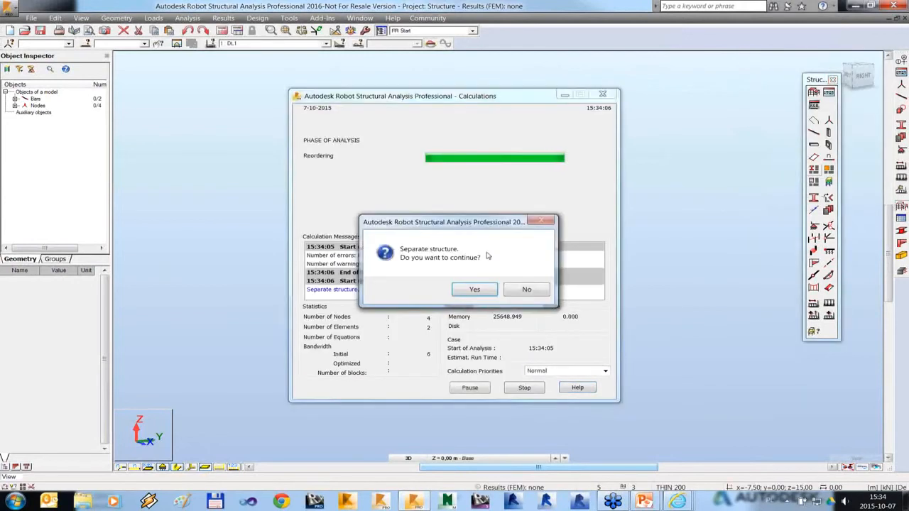
click(476, 290)
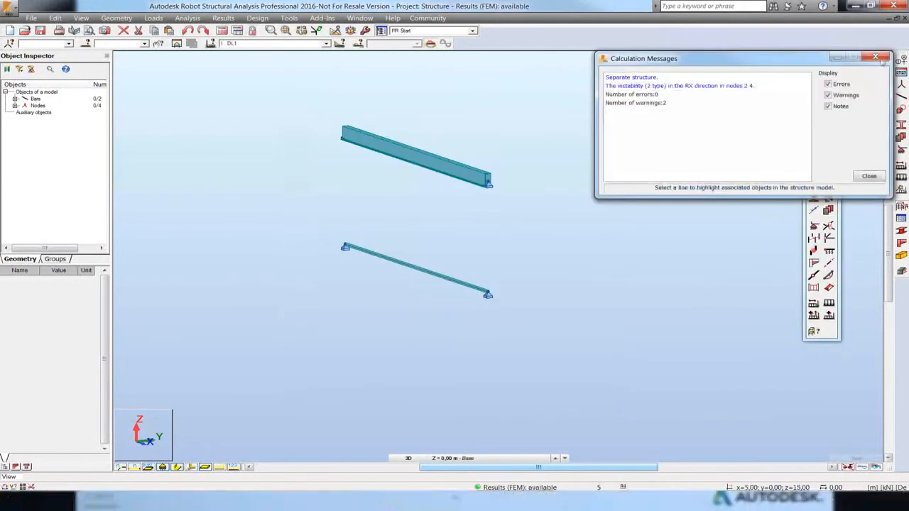
click(876, 55)
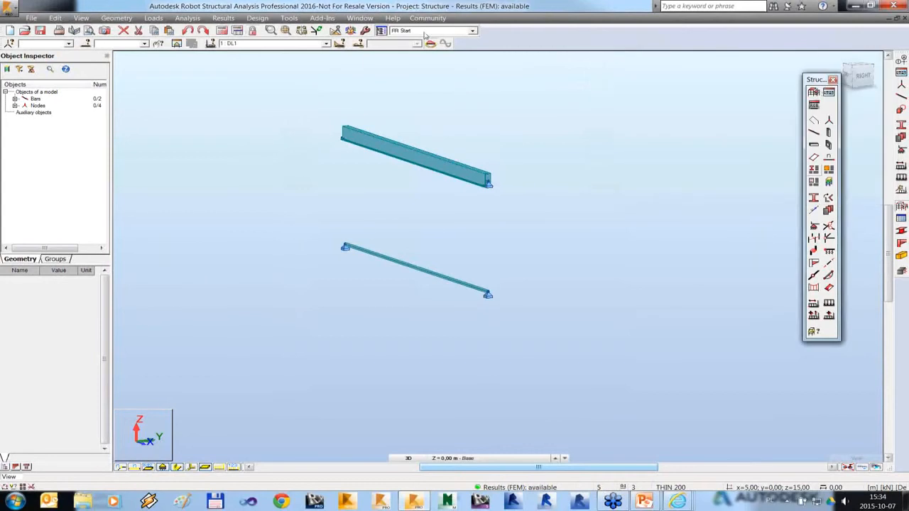
Change to the Steel/Aluminum Design layout and run the ULS verification of members 1 and 2 for case 1.
click(471, 31)
click(425, 95)
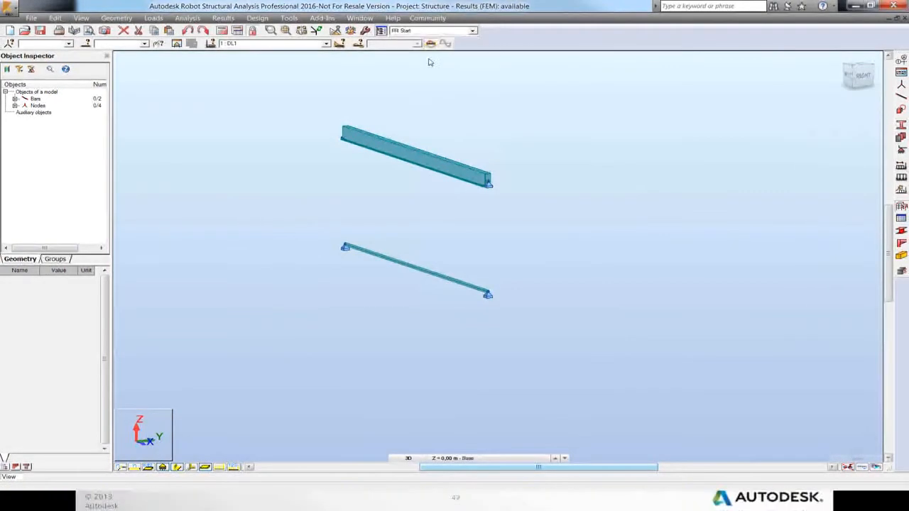
click(429, 61)
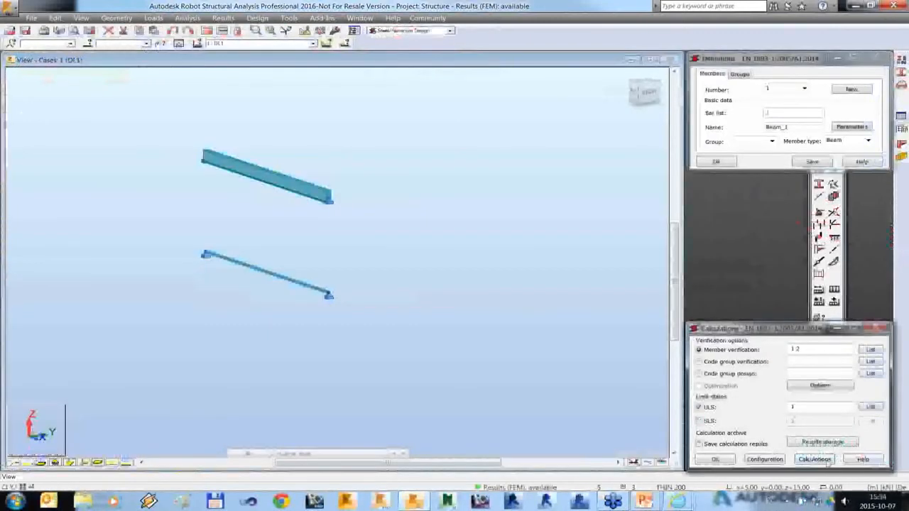
click(815, 460)
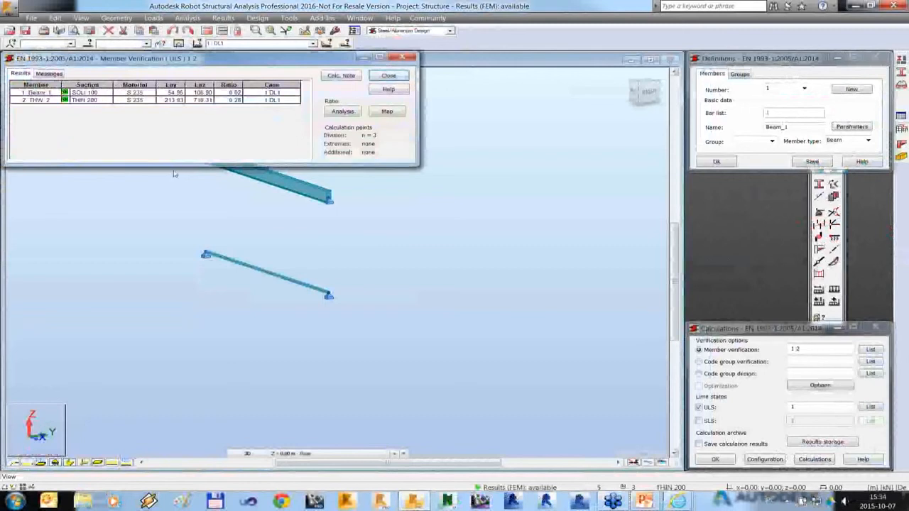
Review the detailed EN 1993-1 verification results for member 1 with the SOLI 100 section.
double_click(282, 93)
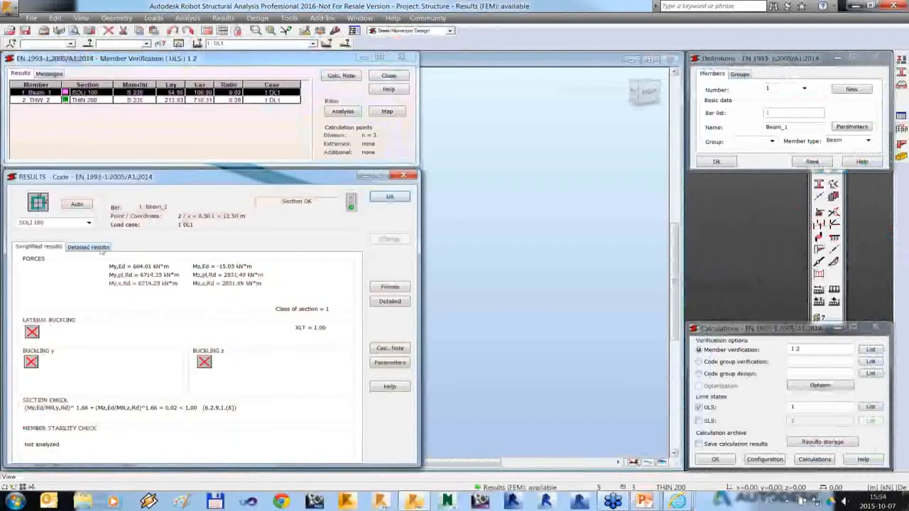
click(101, 249)
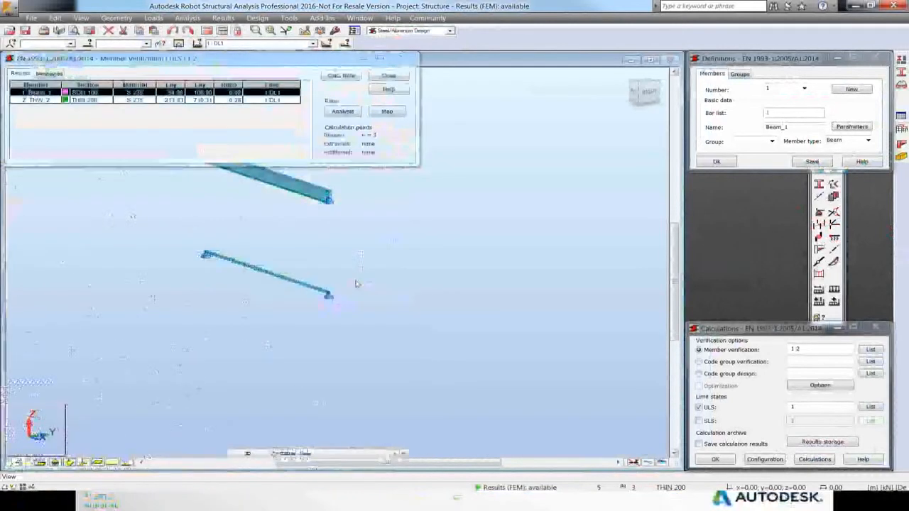
drag(357, 336, 356, 373)
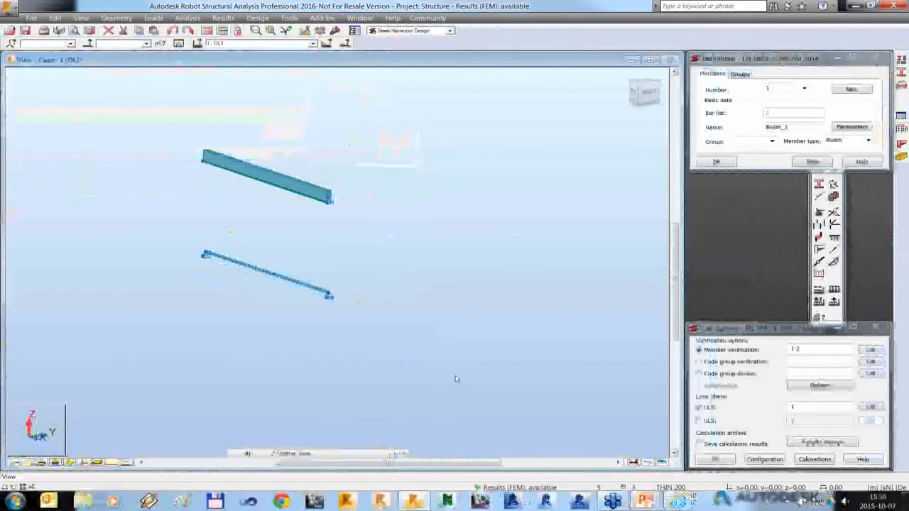
Switch to the presentation and advance to the slide on creating a new user section database.
key(alt+Tab)
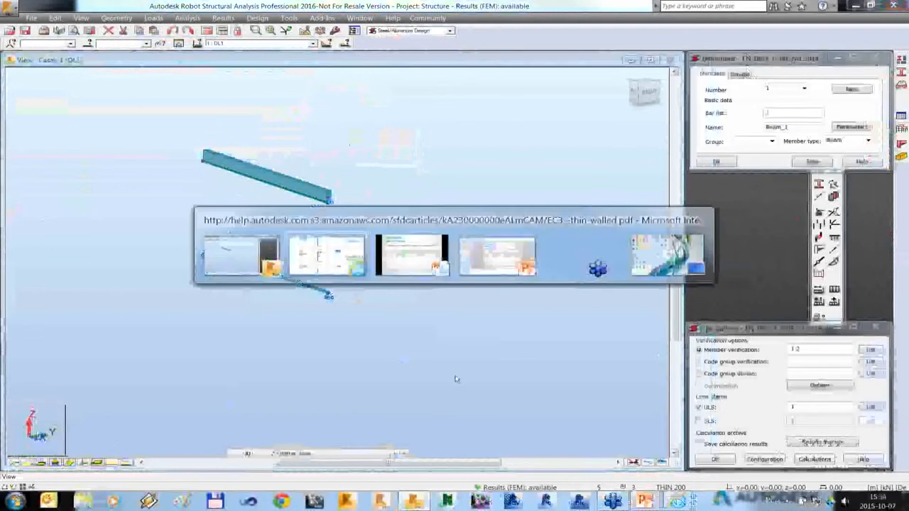
key(alt+Tab)
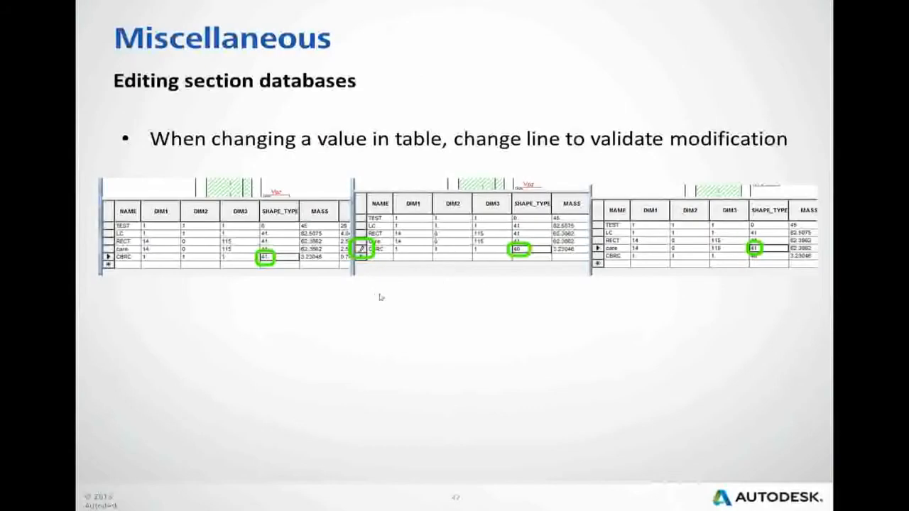
key(Right)
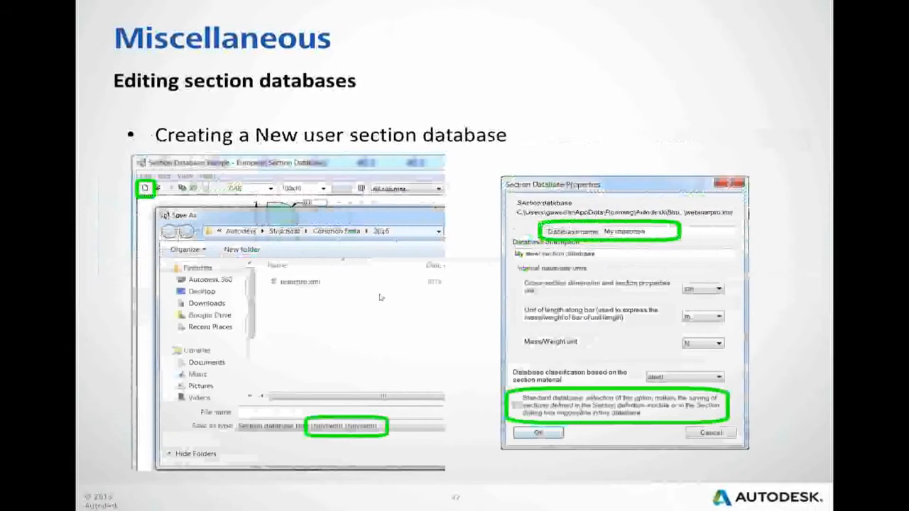
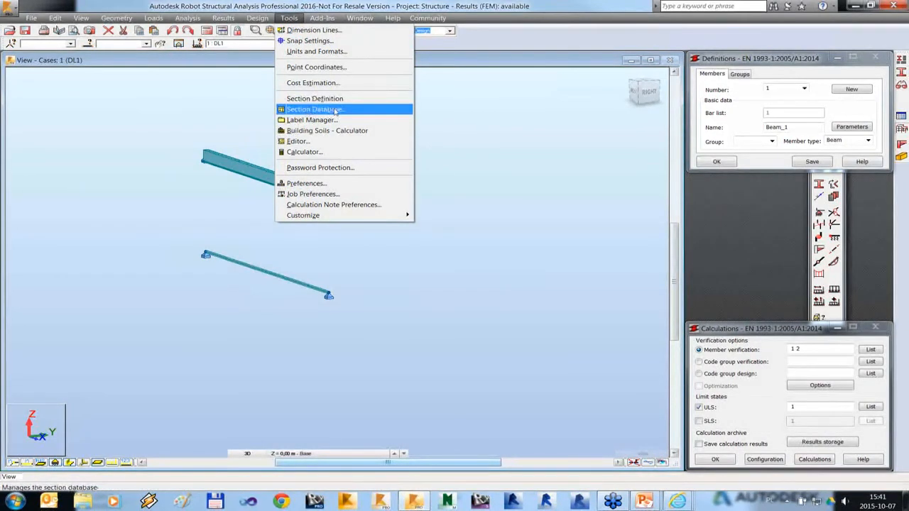
Open the user profiles section database and examine the shape types of the SOLI 100 and THIN 200 sections.
click(338, 109)
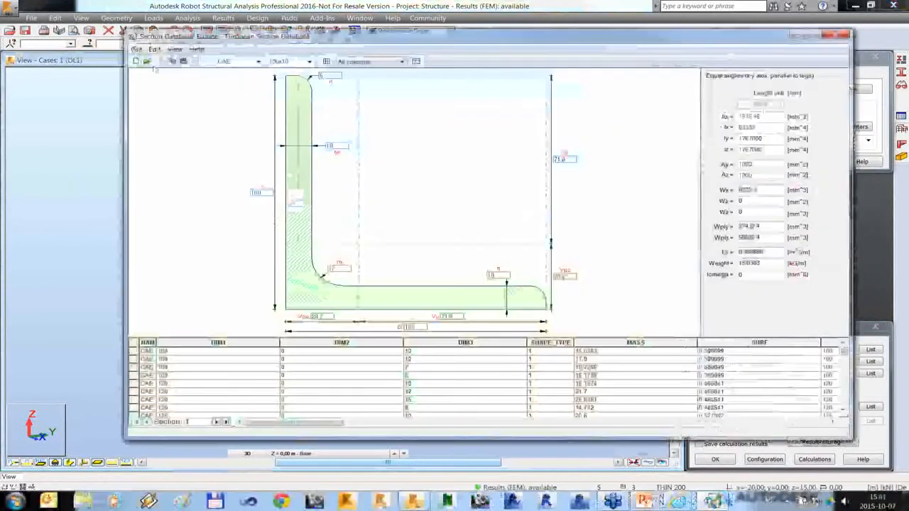
click(137, 49)
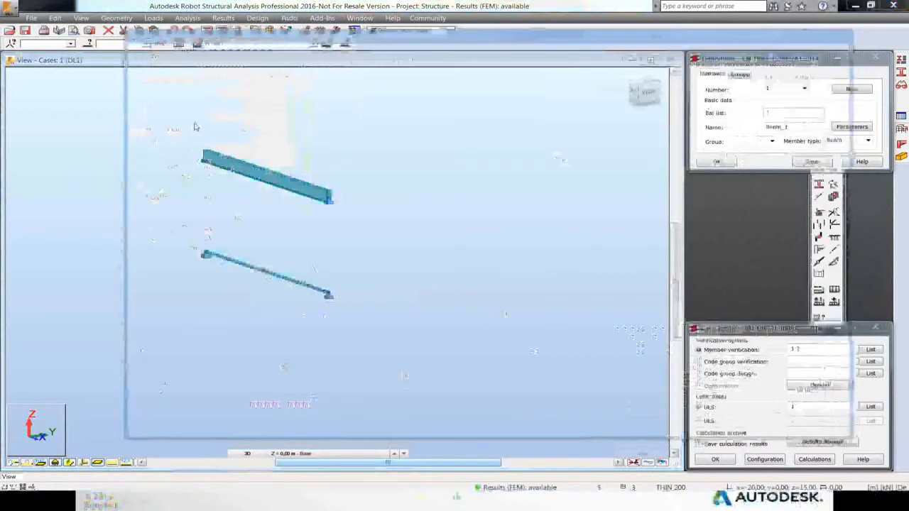
key(2)
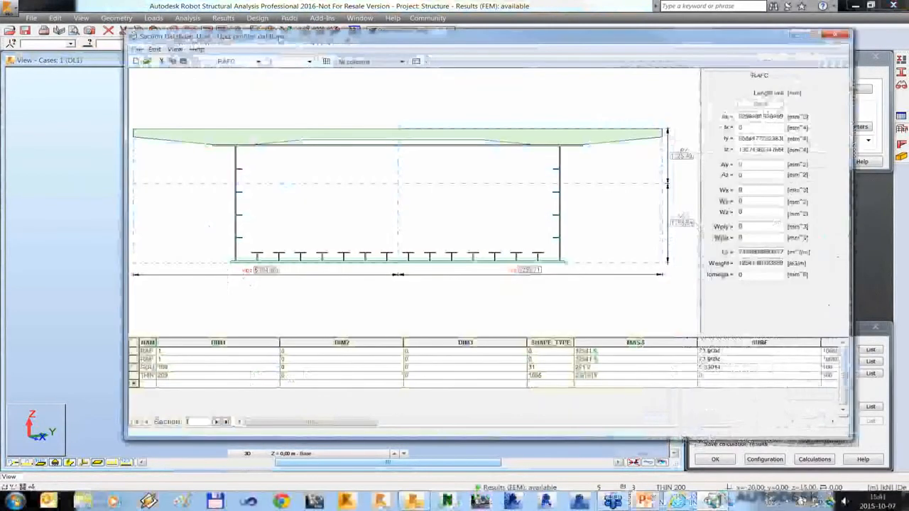
drag(279, 39, 205, 23)
click(59, 353)
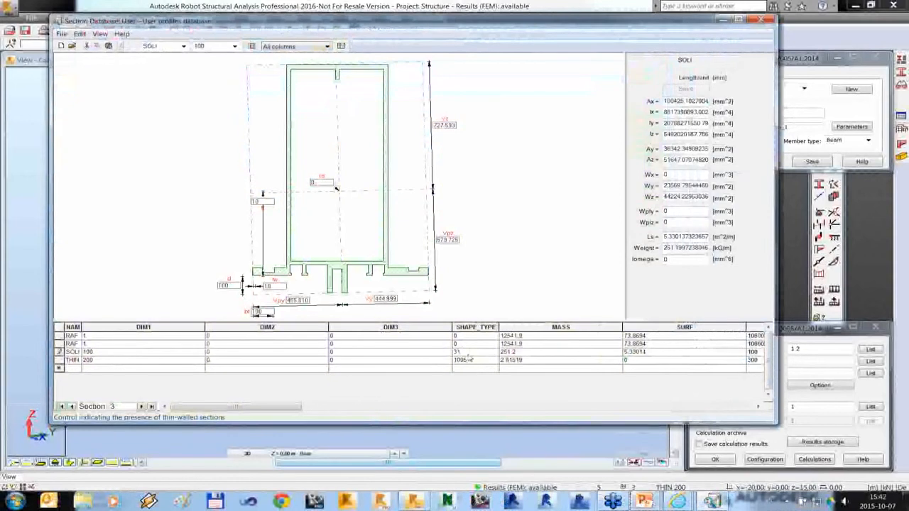
click(468, 361)
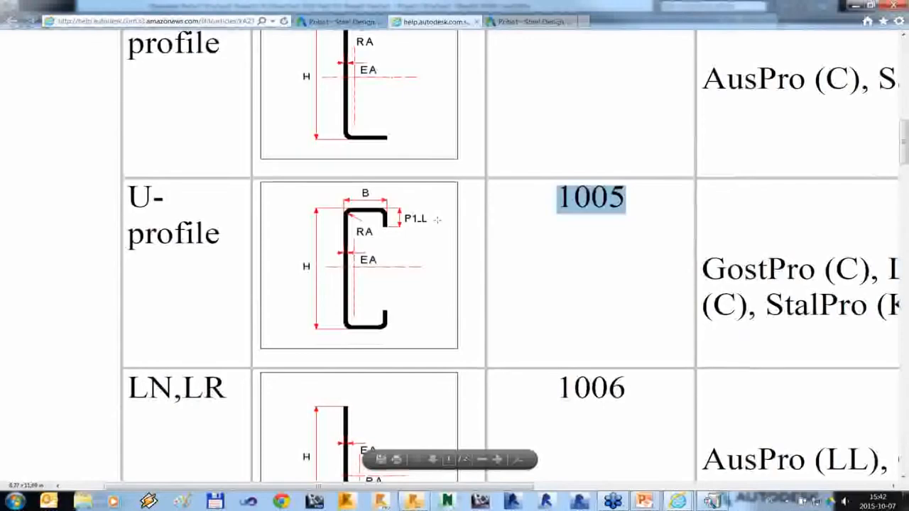
Examine the shape codes and dimension drawings of the thin-walled profiles, including U-profile 1005, in the help document.
scroll(438, 220, down, 1)
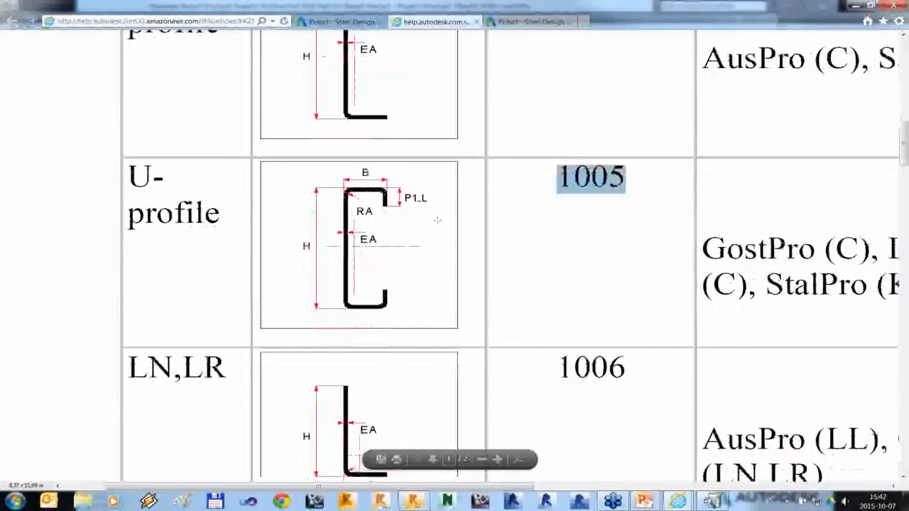
ctrl+scroll(437, 220, down, 4)
scroll(433, 227, up, 1)
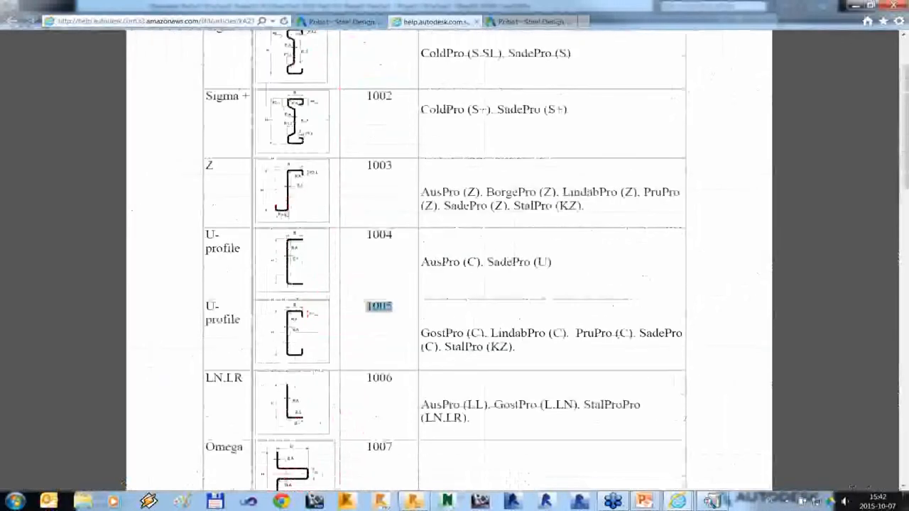
scroll(445, 259, up, 1)
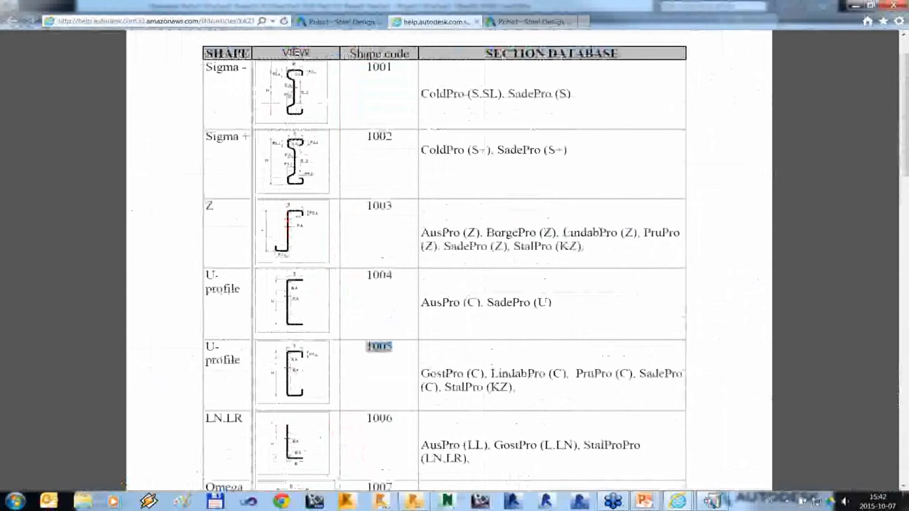
ctrl+scroll(455, 260, up, 5)
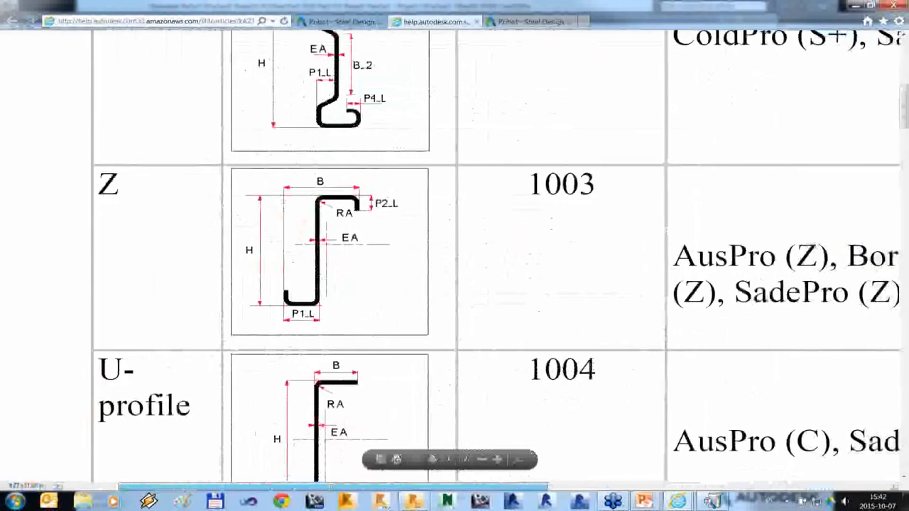
ctrl+scroll(264, 357, down, 5)
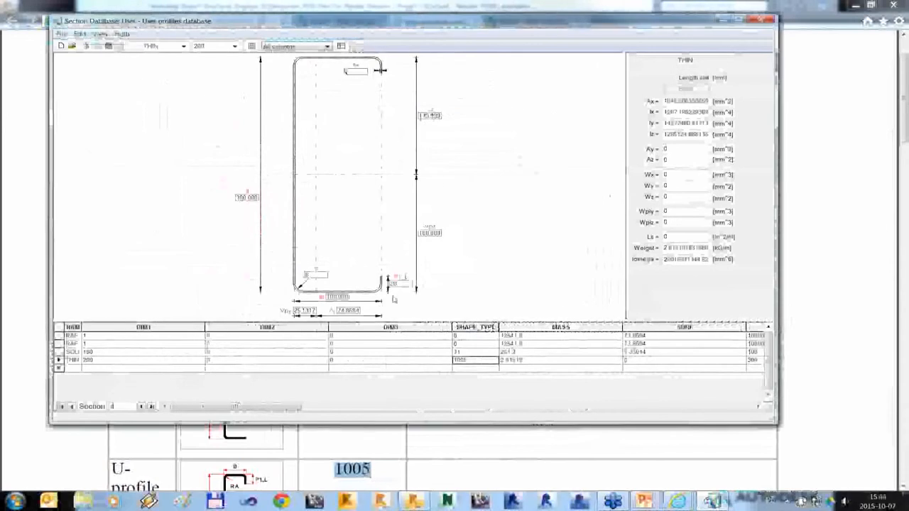
Select the THIN 200 record, narrow the DIM1, DIM2 and DIM3 columns to review its dimensions, and close the section database.
click(59, 360)
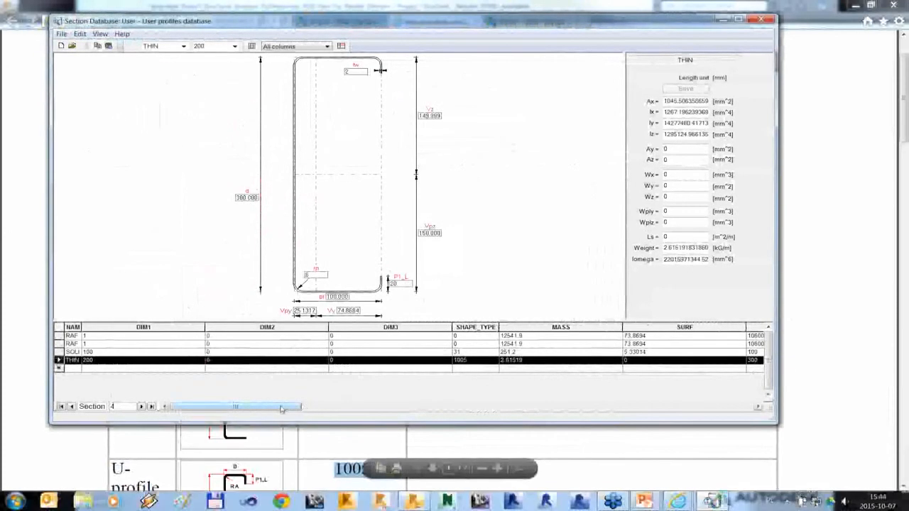
drag(282, 408, 308, 407)
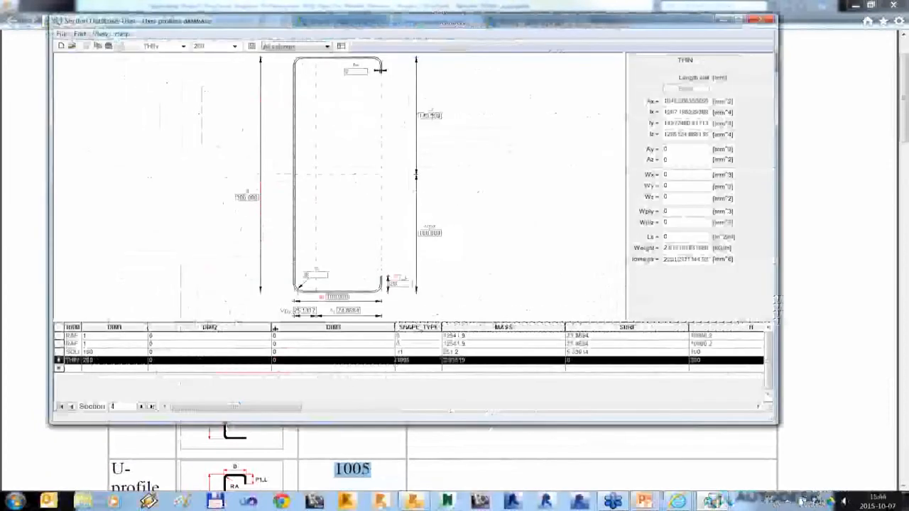
drag(274, 328, 220, 328)
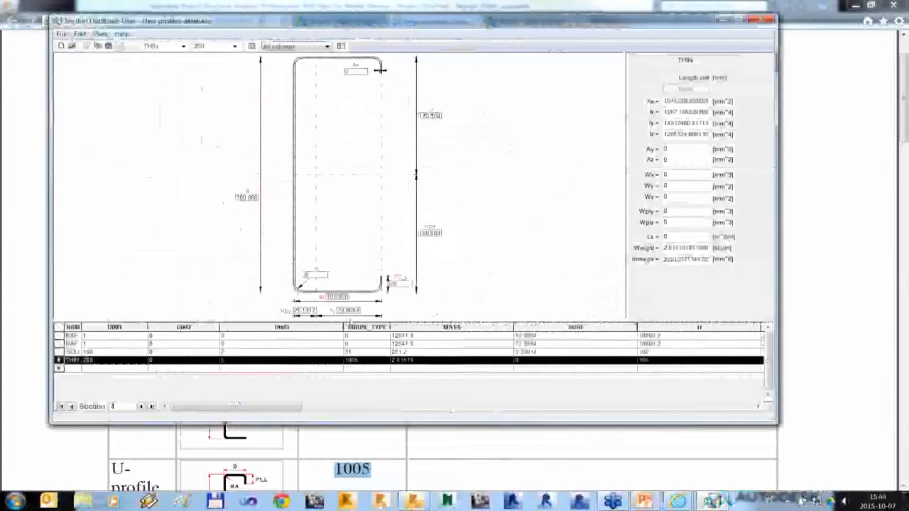
click(278, 328)
drag(343, 328, 290, 327)
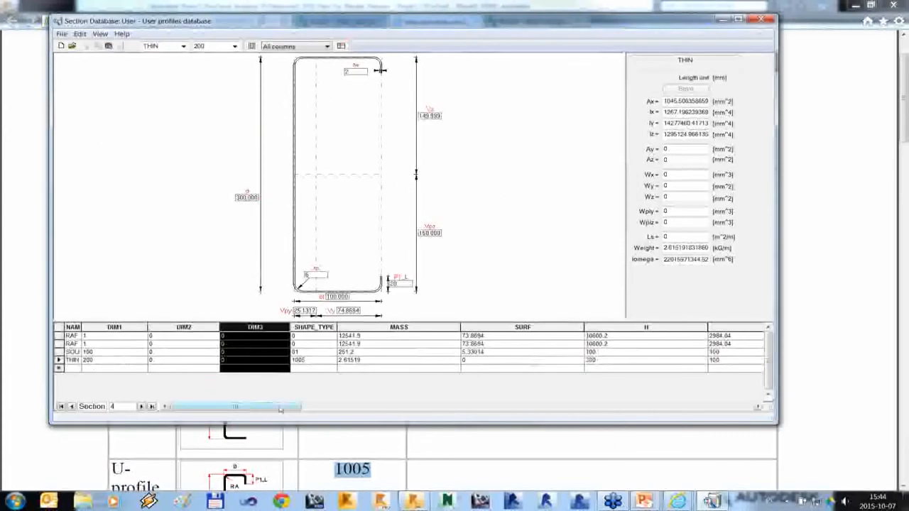
mouse_move(276, 407)
mouse_down()
mouse_move(397, 409)
mouse_move(277, 407)
mouse_up()
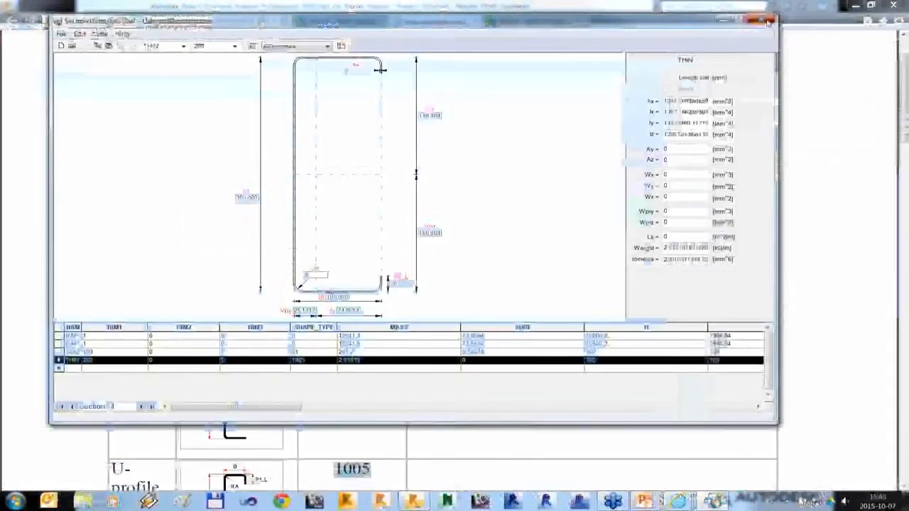
click(767, 20)
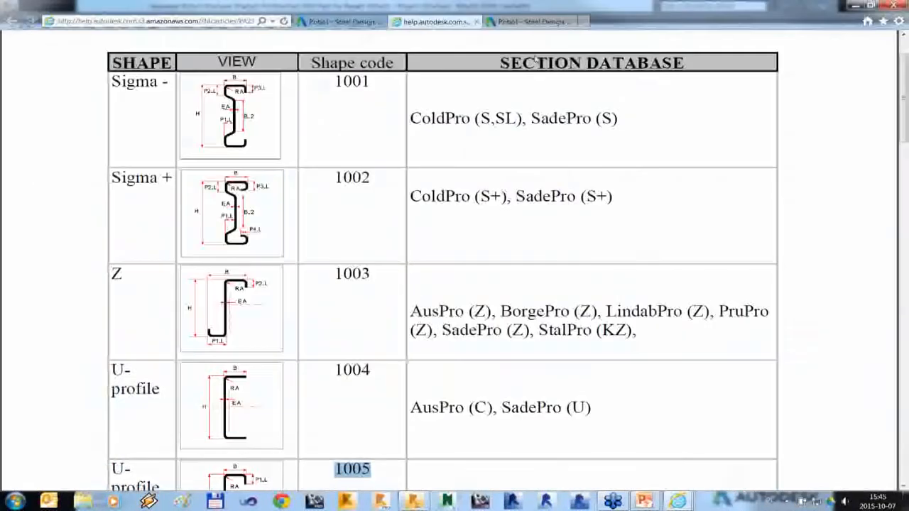
Switch back to Robot Structural Analysis and review the definition of the THW member type.
click(415, 502)
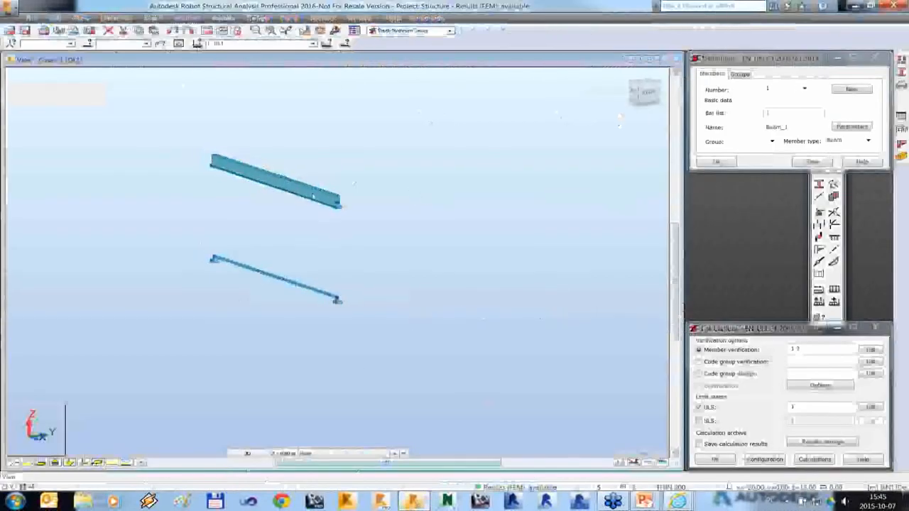
scroll(313, 192, up, 4)
scroll(422, 175, down, 3)
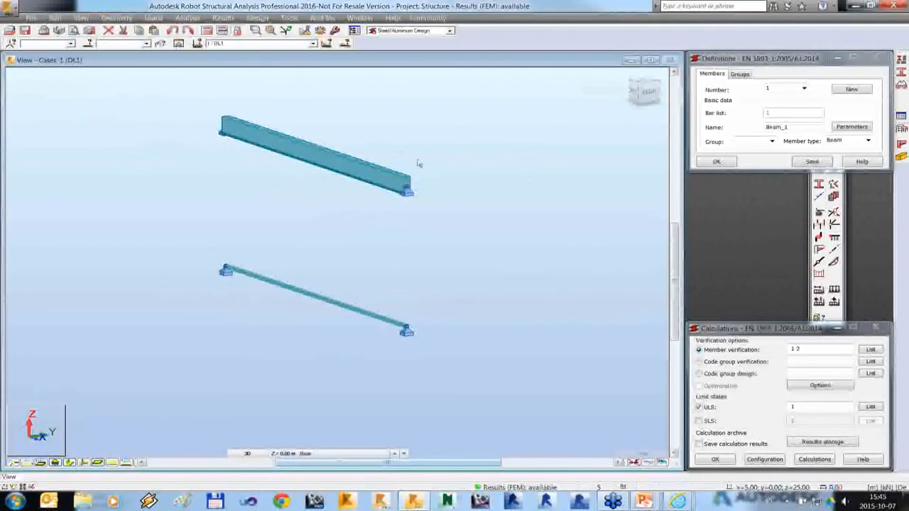
scroll(352, 286, up, 5)
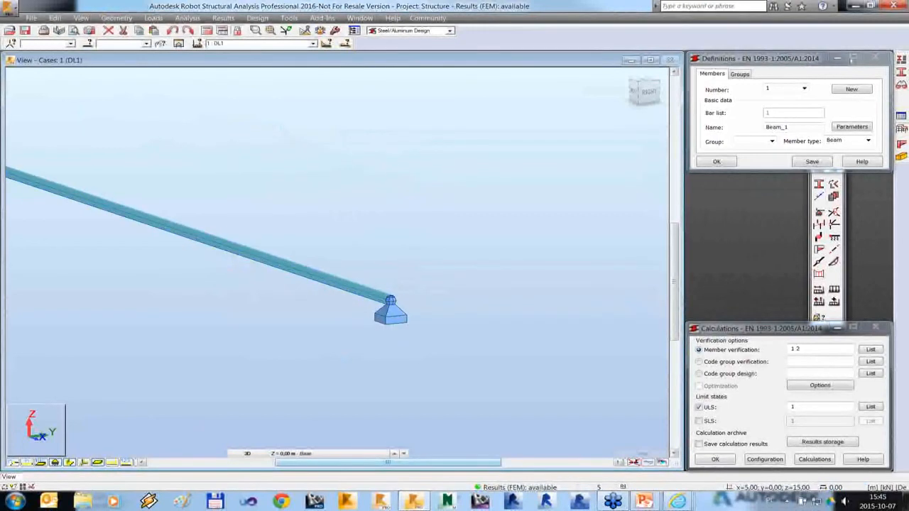
click(902, 60)
drag(812, 62, 522, 80)
double_click(487, 145)
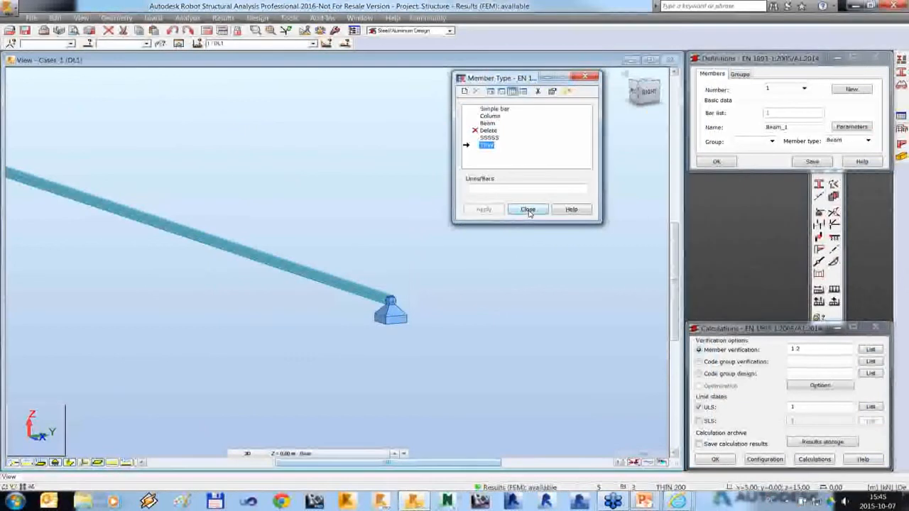
click(544, 290)
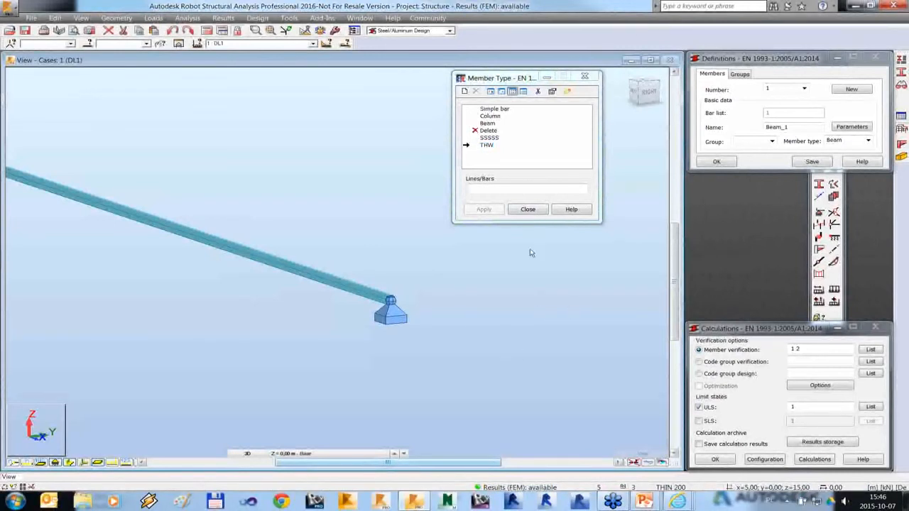
click(817, 348)
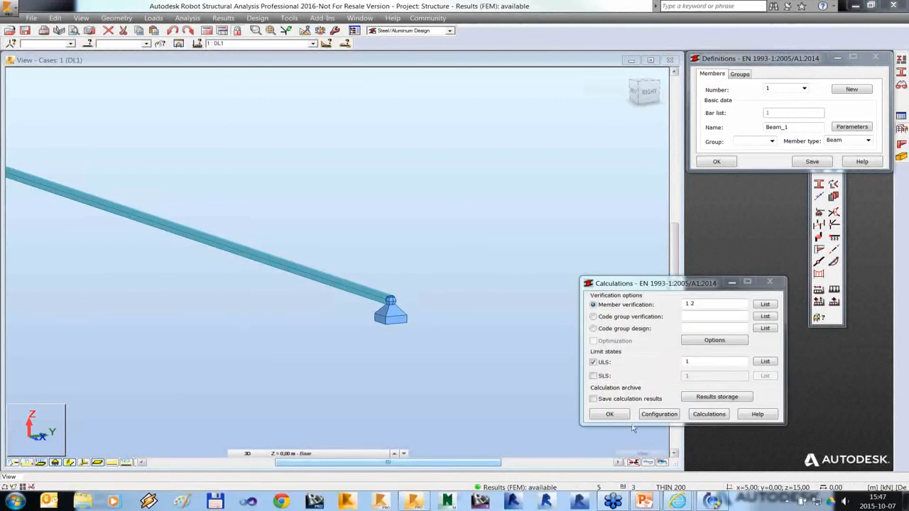
Change to the Section Definition layout and start a new solid section, discarding the unsaved thin-walled section.
click(448, 31)
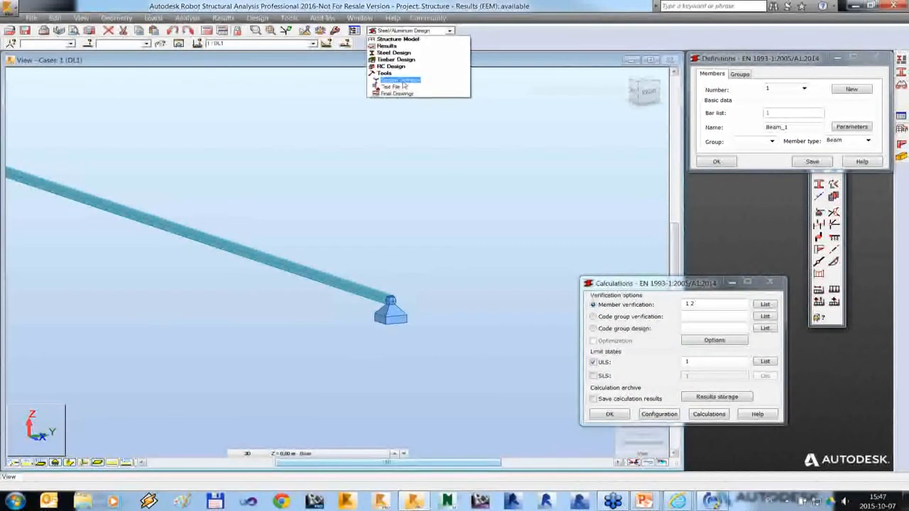
click(402, 81)
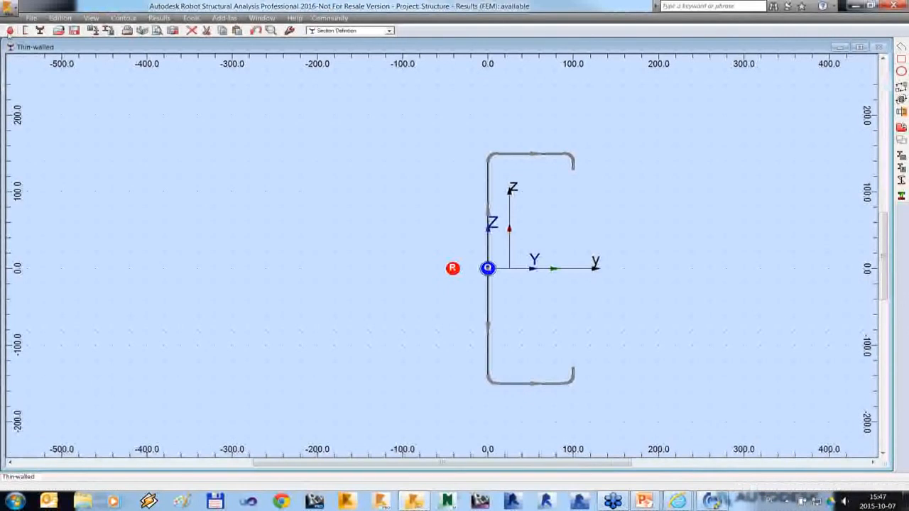
click(12, 31)
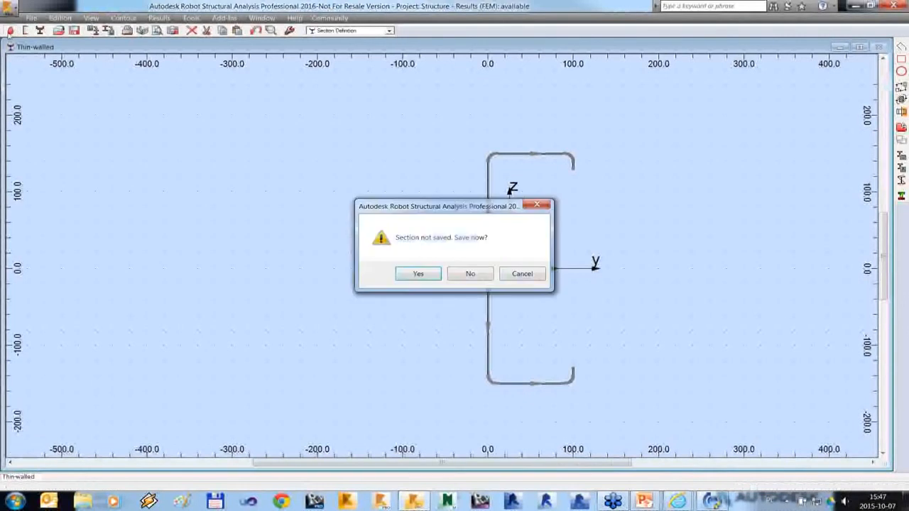
click(468, 274)
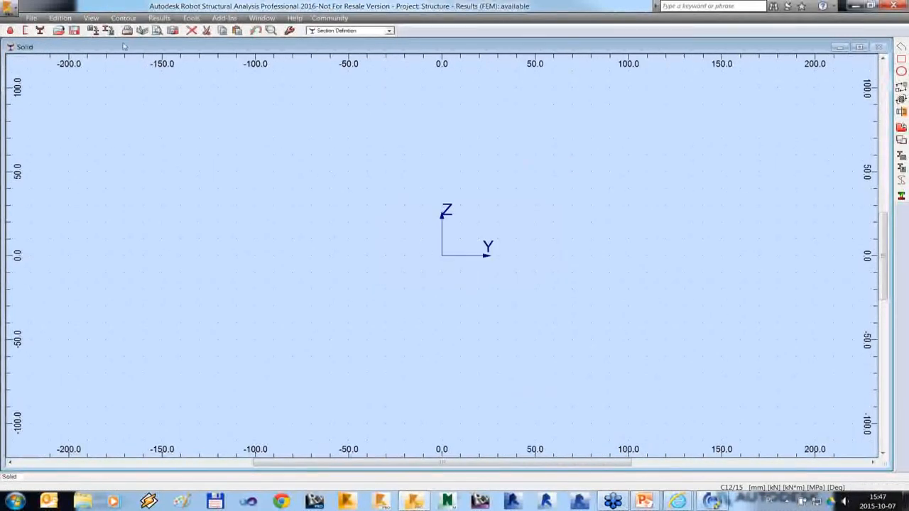
Insert a C13 complex section, reviewing its angle, plate and rectangle parameters and keeping them as proposed.
click(40, 31)
drag(441, 124, 488, 105)
click(425, 179)
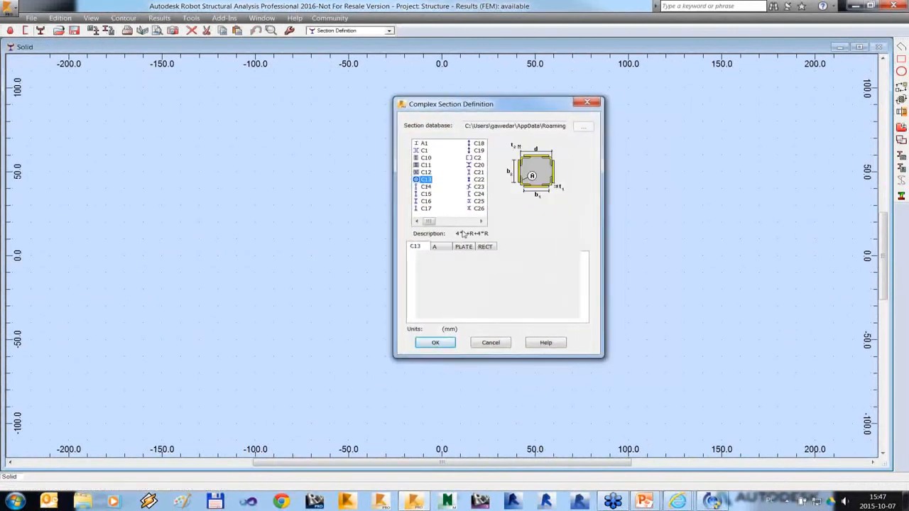
click(441, 248)
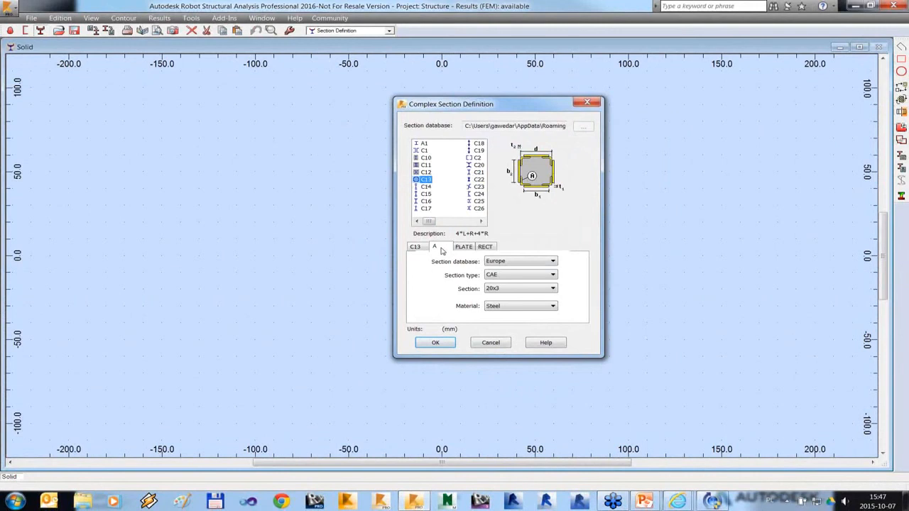
click(486, 248)
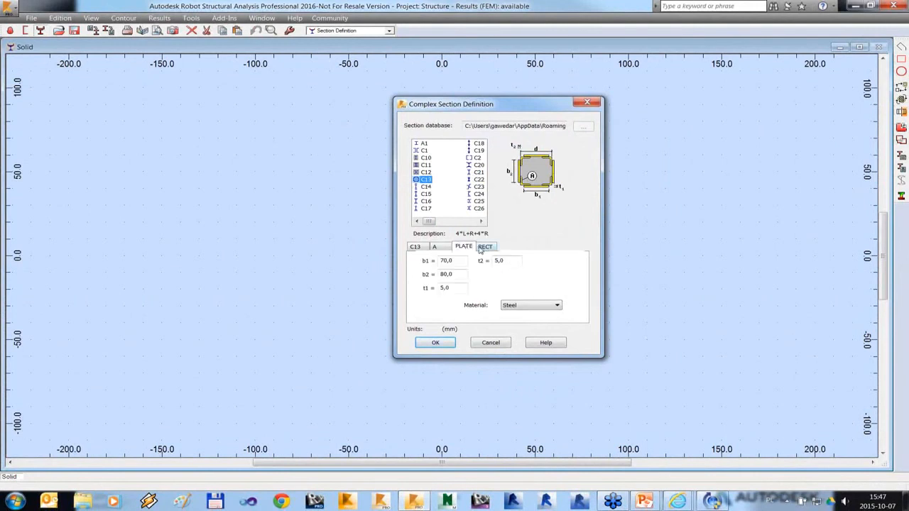
click(445, 343)
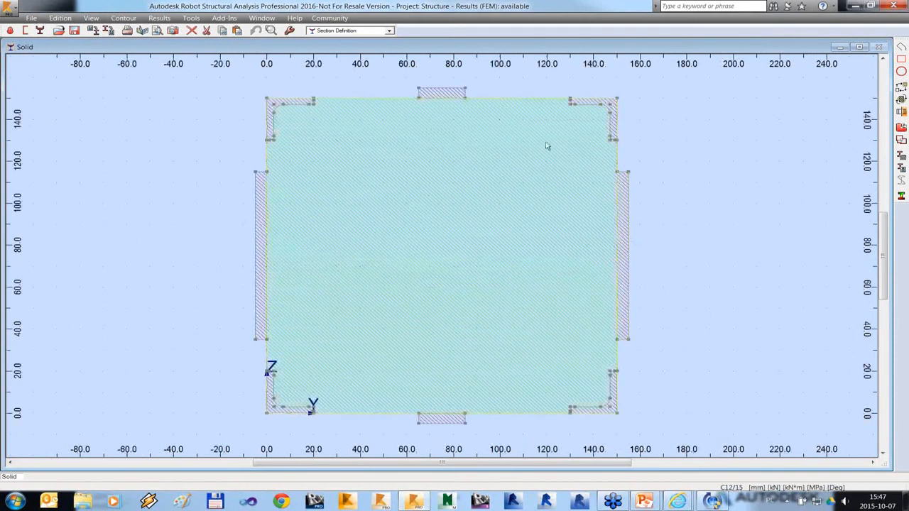
Delete the two vertical steel plates on either side of the concrete core.
click(627, 230)
key(Delete)
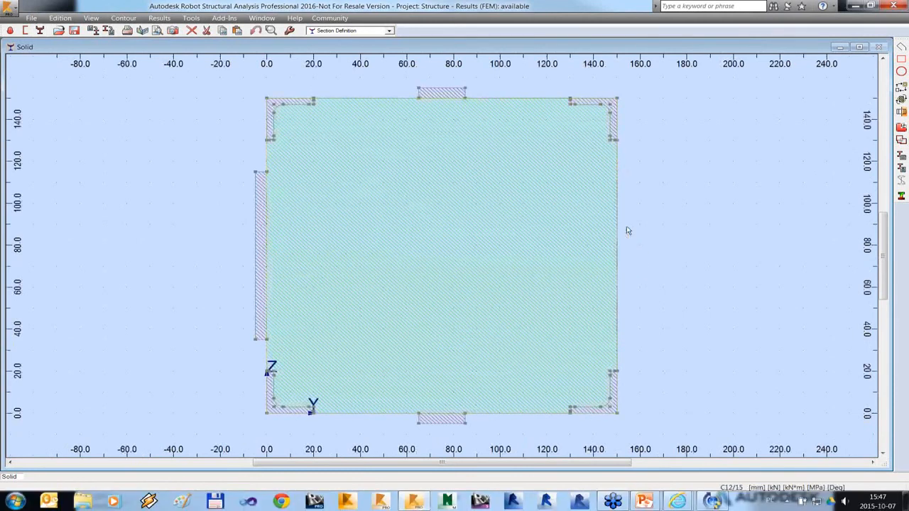
click(256, 215)
key(Delete)
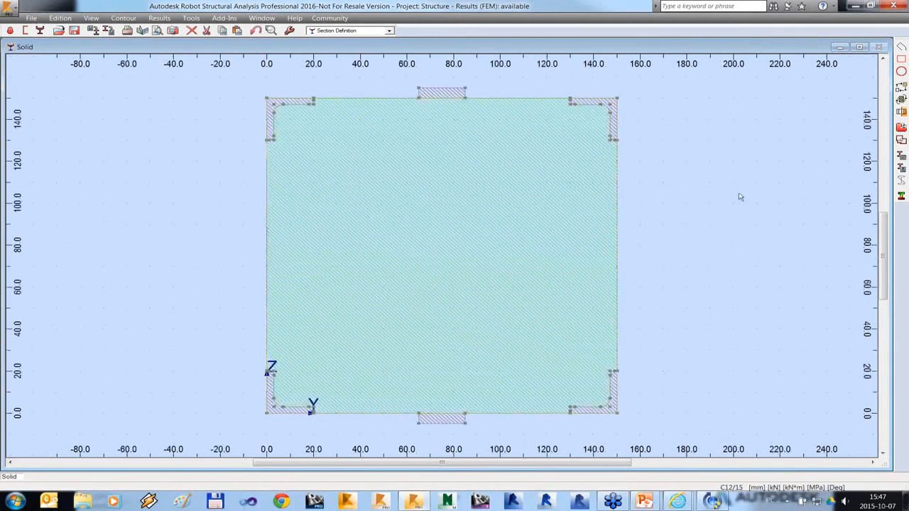
Draw a circular opening with a radius of about 31.6 mm in the concrete core, centred at about 70, 80.
click(901, 71)
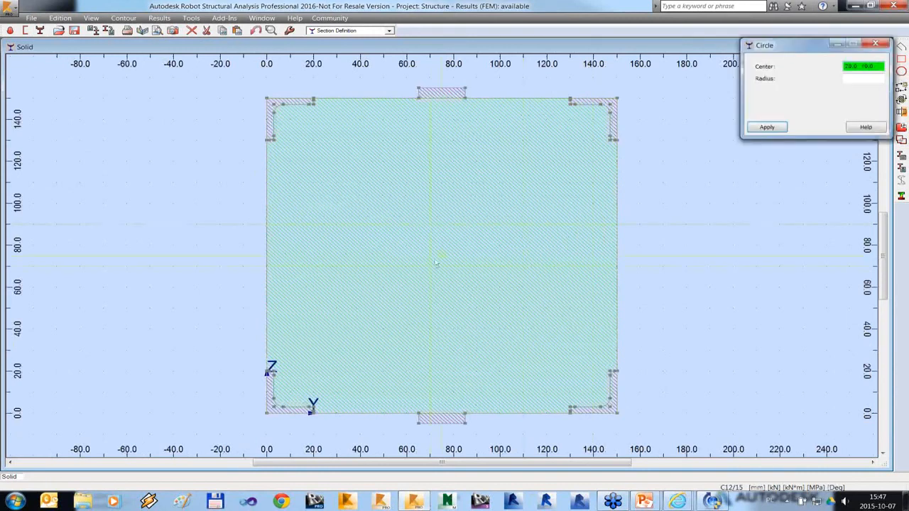
click(430, 248)
click(507, 264)
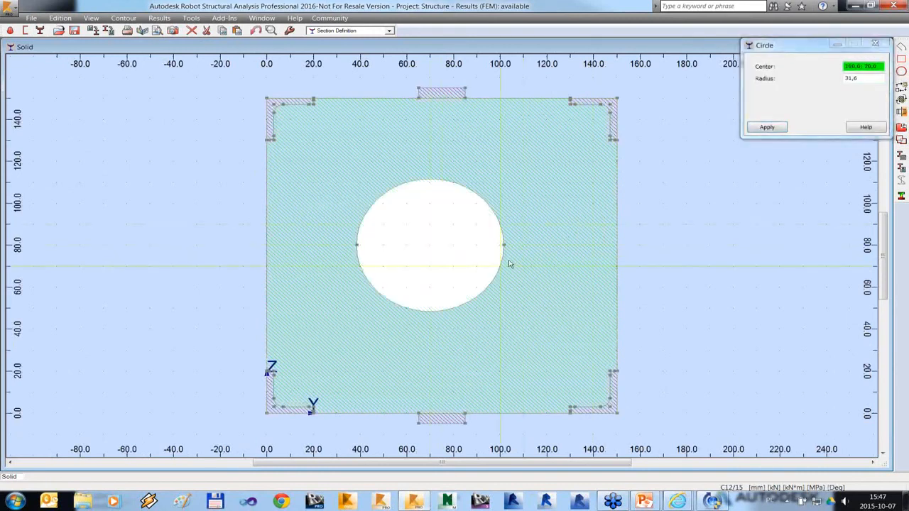
click(875, 44)
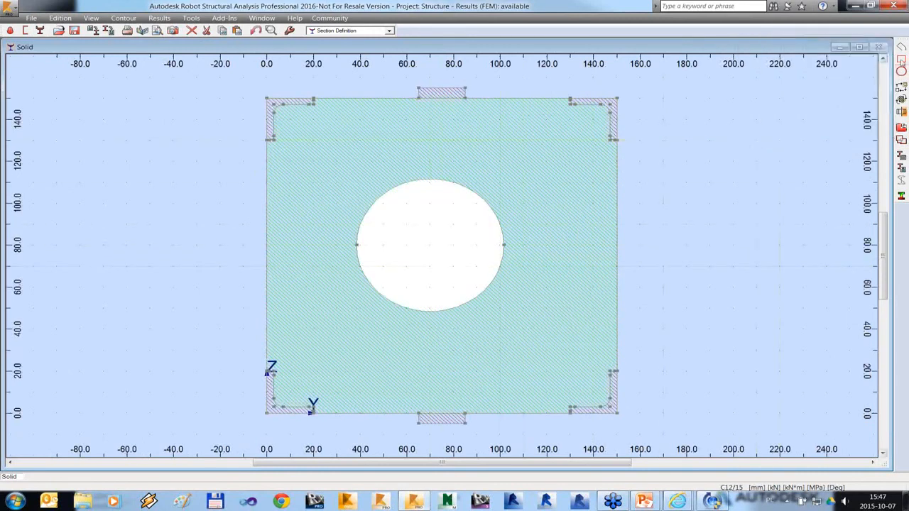
Draw side rectangles from 150, 130 to 160, 20 and from 0, 130 to -20, 20 between the corner angles.
click(901, 59)
click(616, 139)
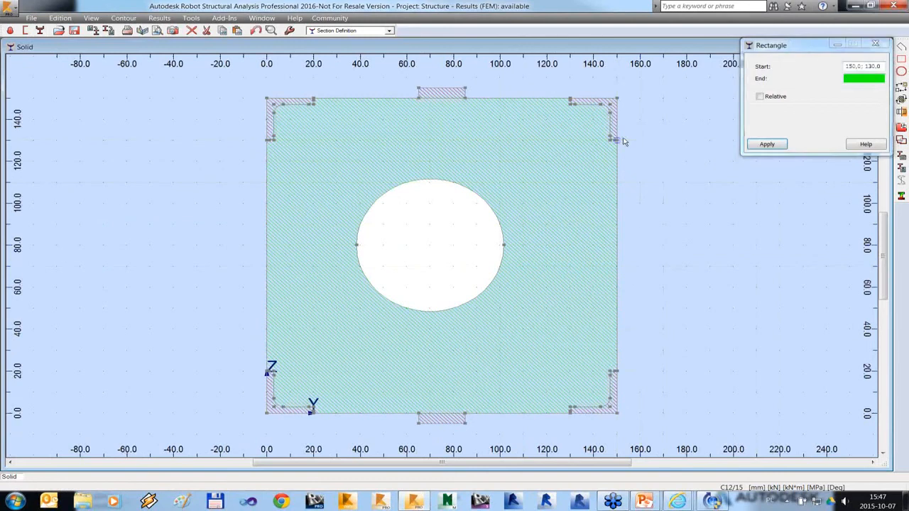
click(641, 371)
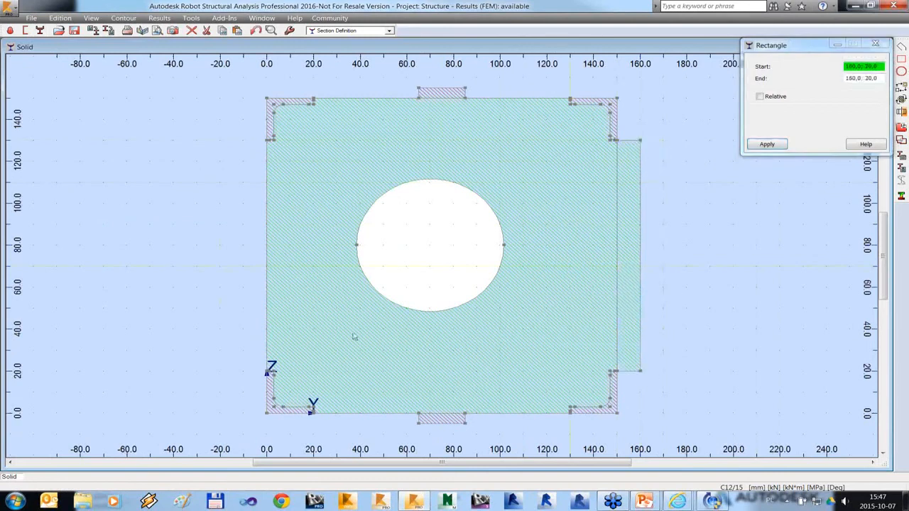
click(266, 140)
click(223, 375)
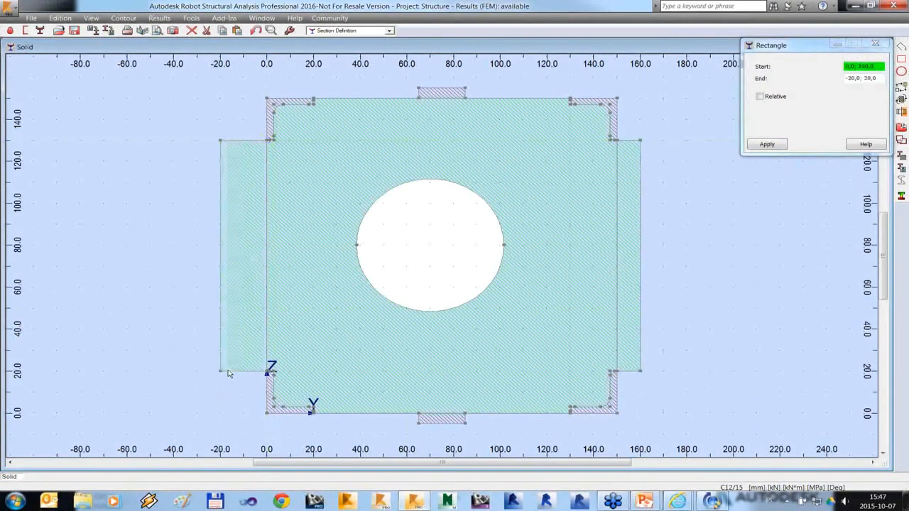
Define the 10 mm wide side rectangle as an opening.
right_click(641, 163)
click(652, 232)
click(376, 206)
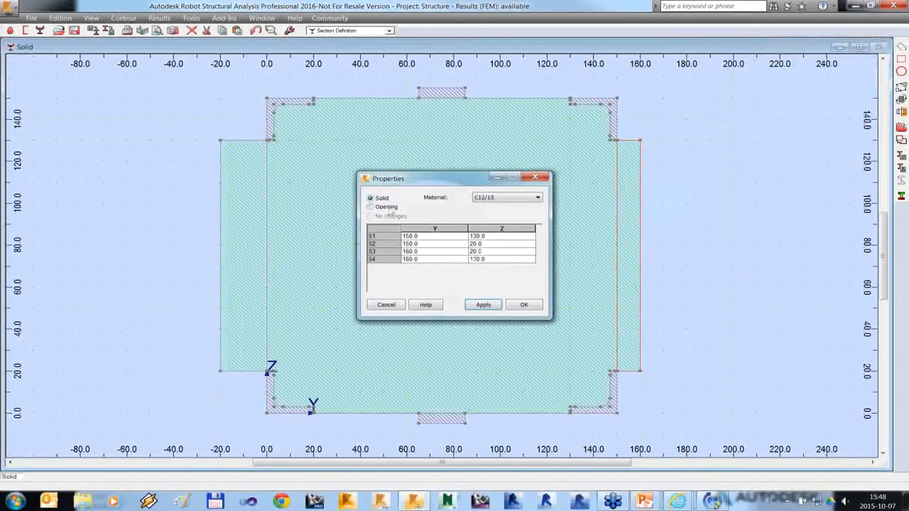
click(496, 305)
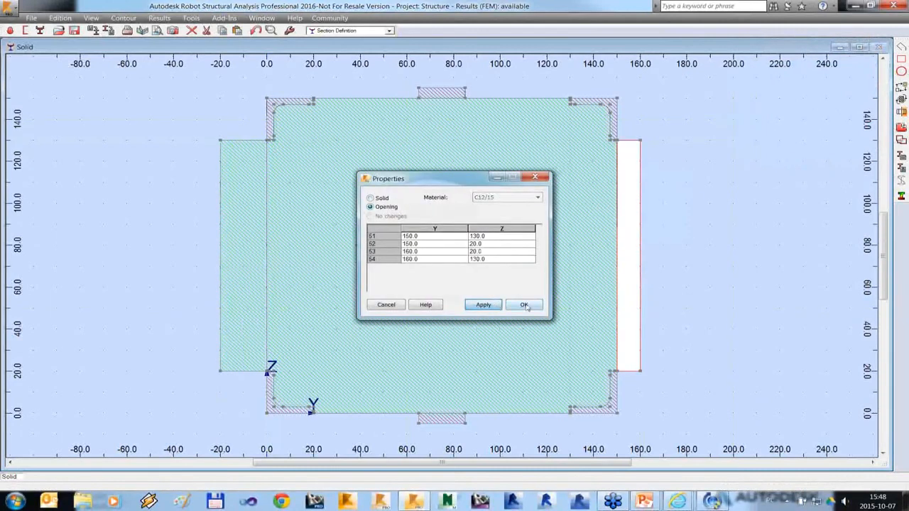
Change the 10 mm wide side rectangle back to a solid contour with the material Steel.
click(387, 198)
click(529, 197)
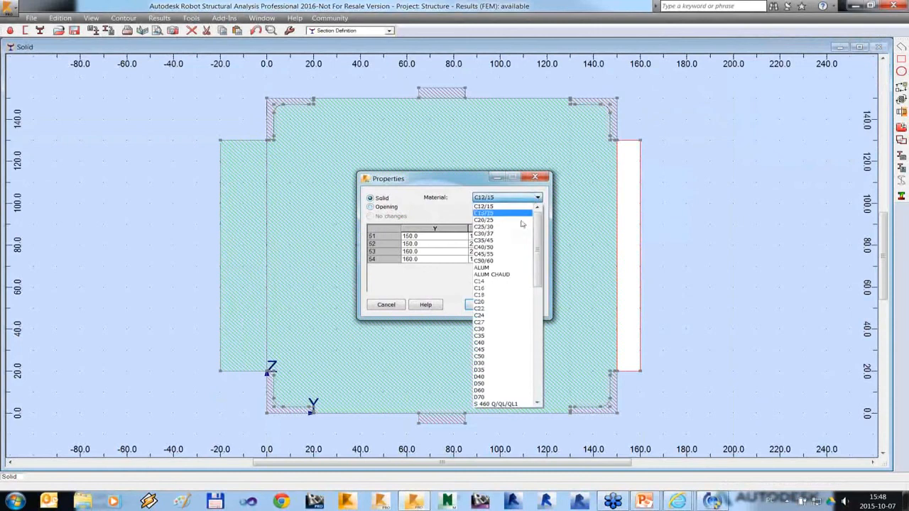
drag(541, 262, 538, 312)
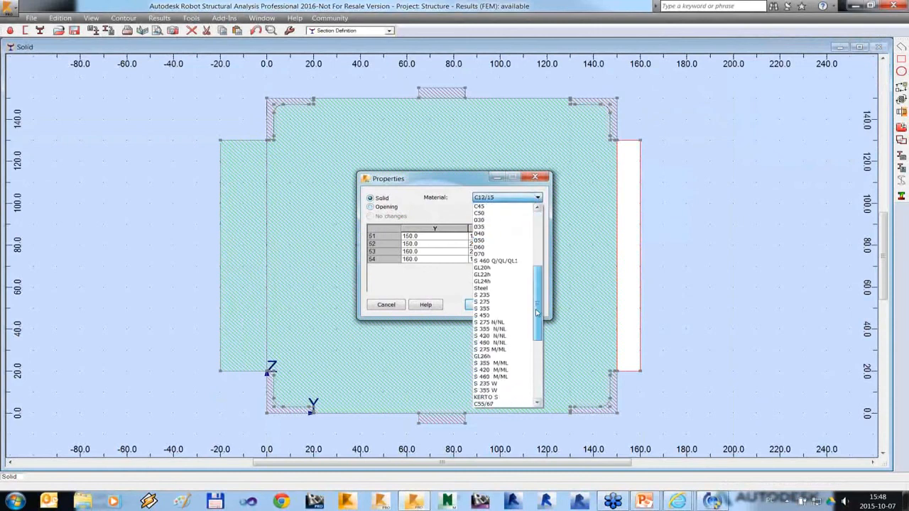
click(497, 288)
click(484, 303)
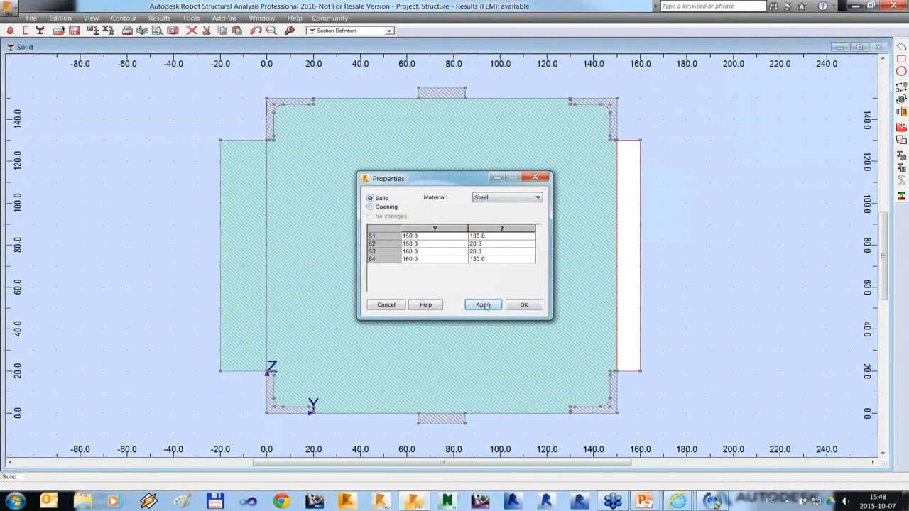
click(524, 304)
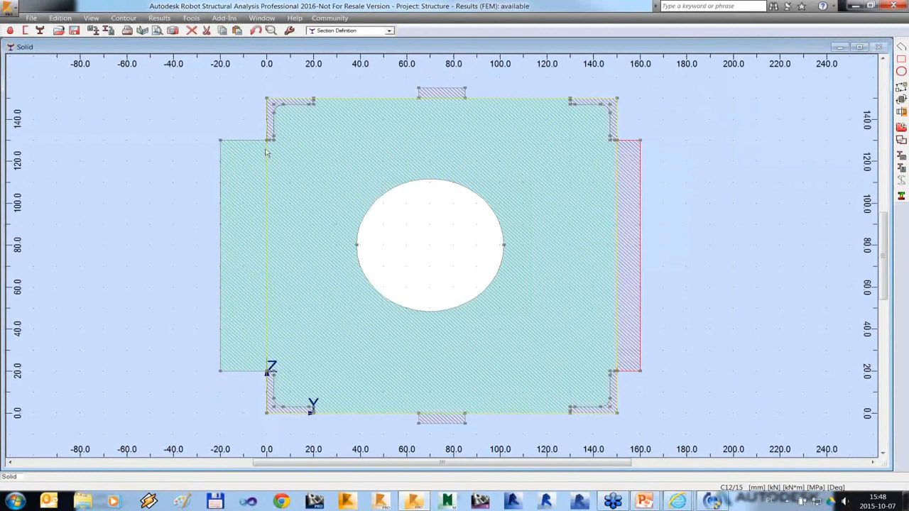
Set the material of the 20 mm wide side rectangle to S 235.
right_click(248, 147)
click(258, 215)
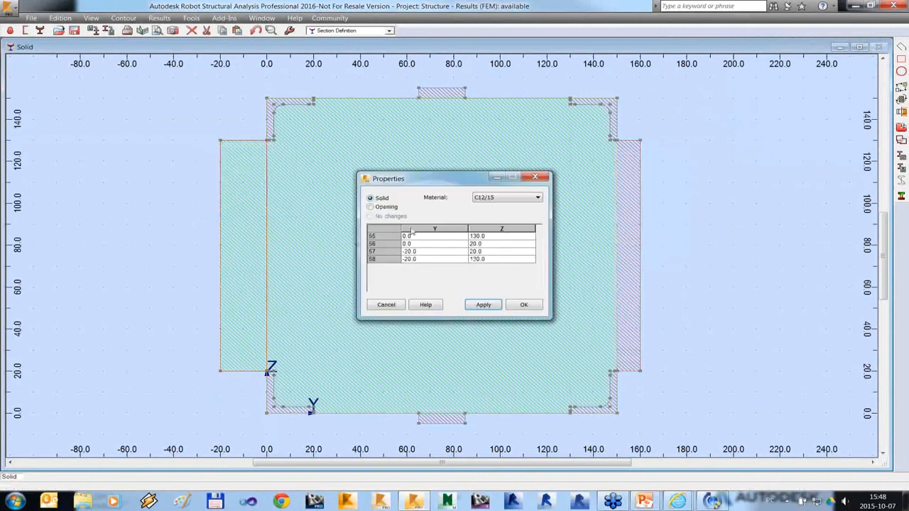
click(514, 198)
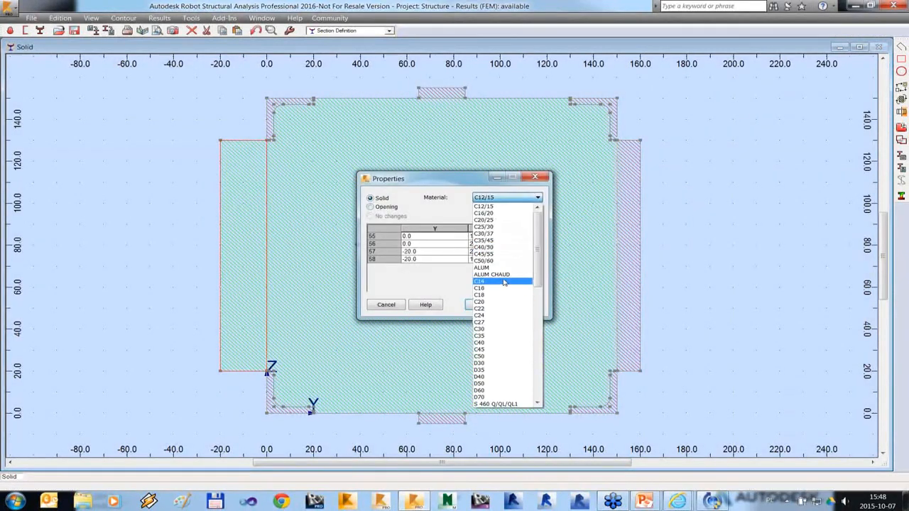
drag(538, 260, 536, 338)
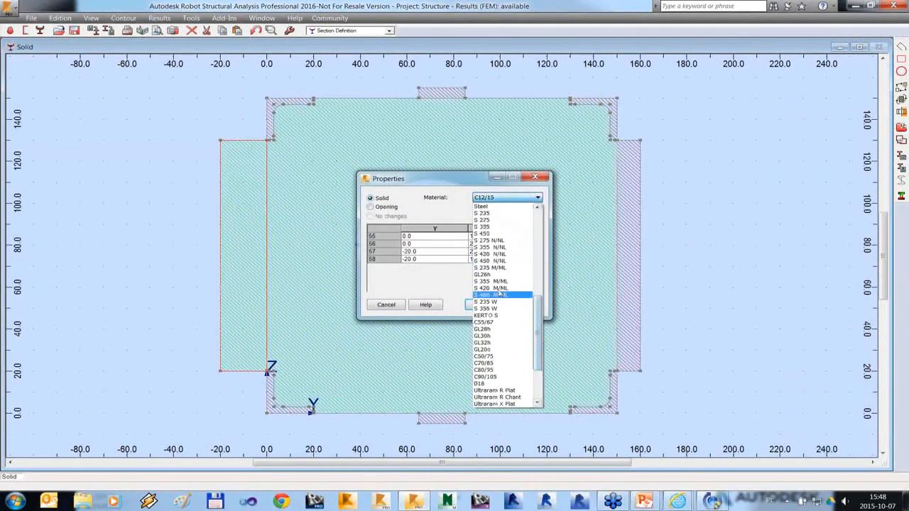
click(508, 215)
click(483, 304)
click(523, 305)
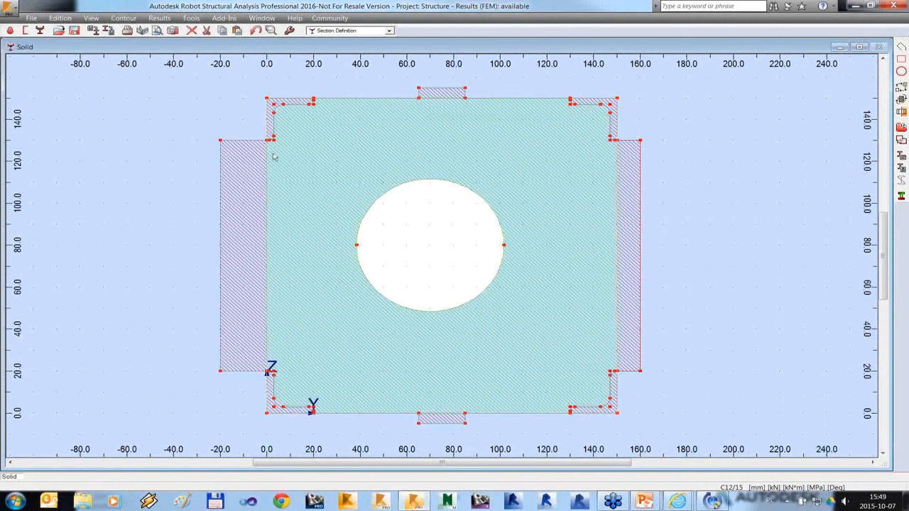
Delete all the contours of the complex section and start a new thin-walled section without saving.
scroll(278, 96, down, 3)
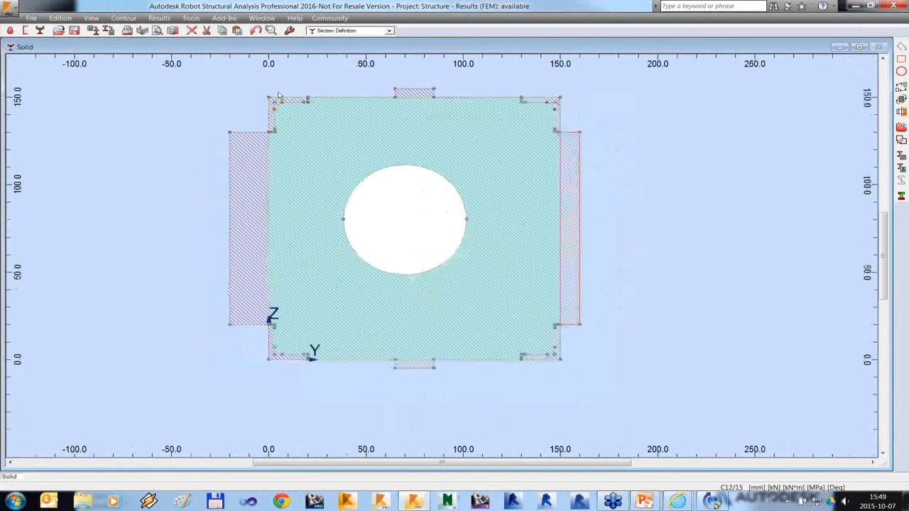
key(Delete)
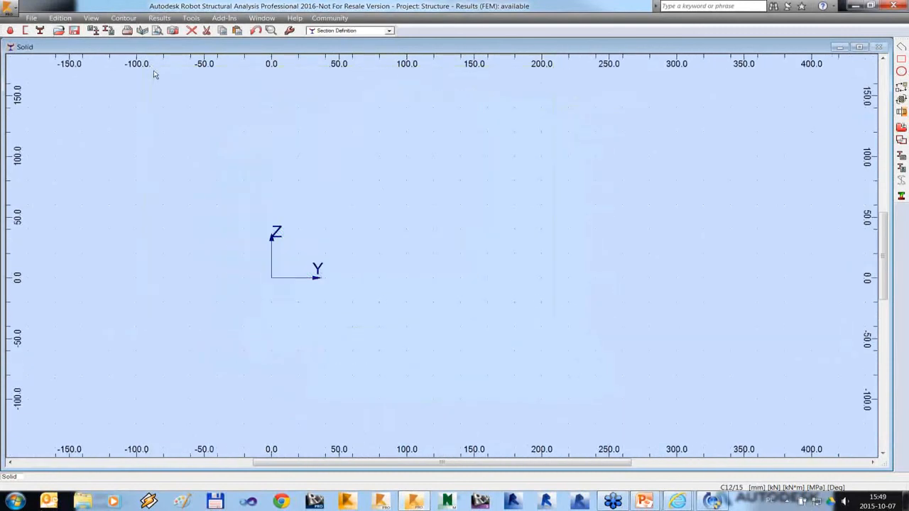
click(25, 31)
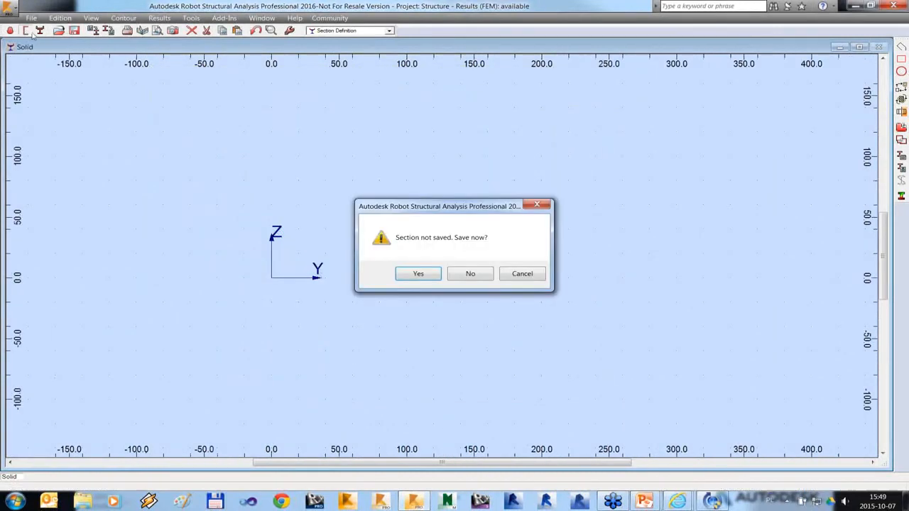
click(471, 275)
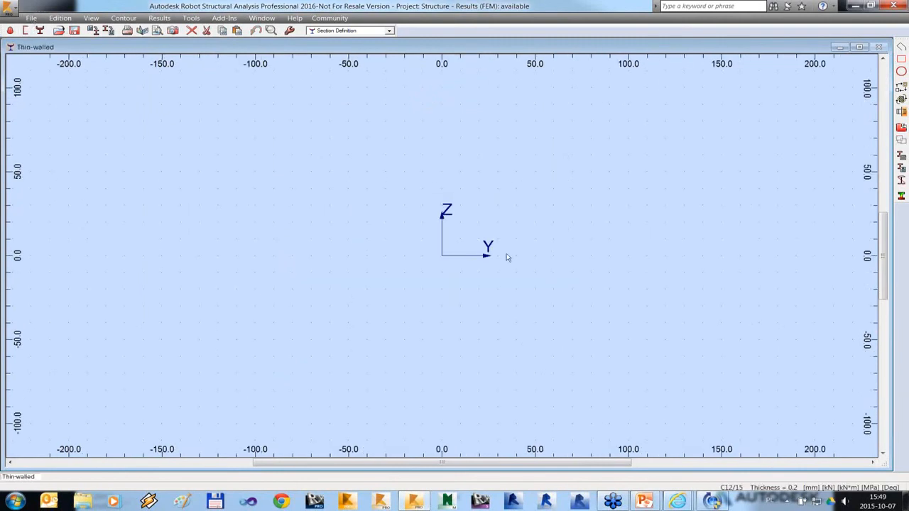
Import the thin_mm.dxf profile from the Webinars folder into the thin-walled section.
click(33, 20)
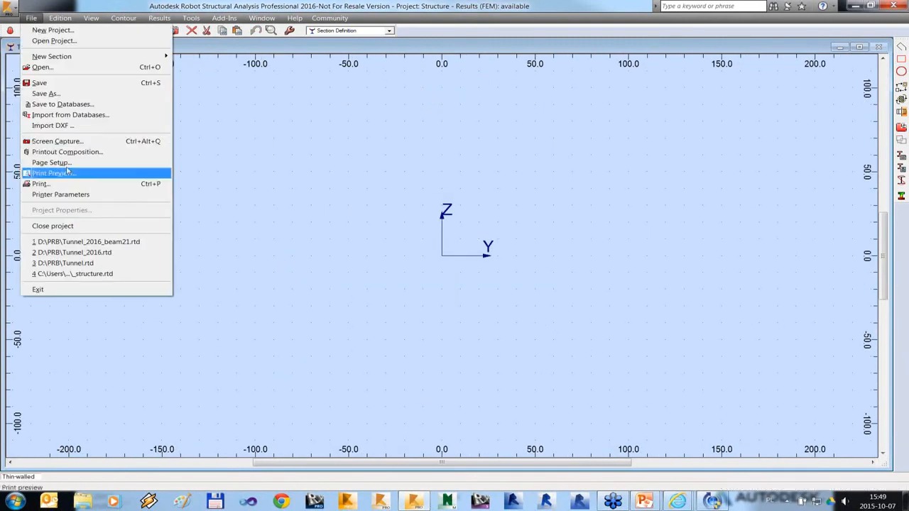
click(69, 126)
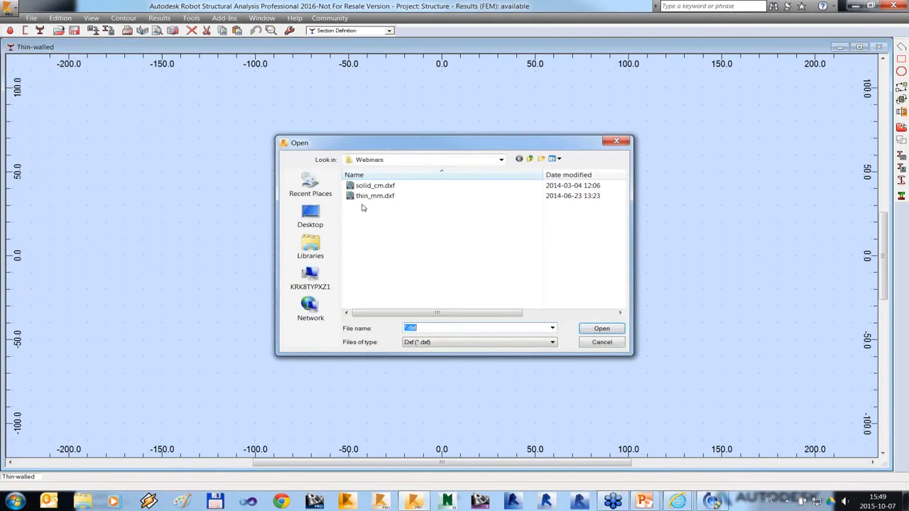
click(365, 198)
click(601, 327)
click(349, 289)
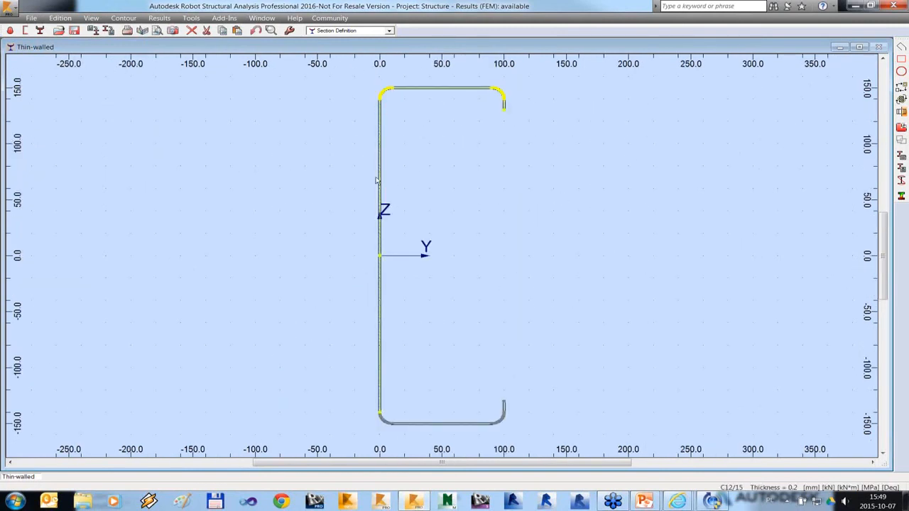
Mirror the whole imported channel about the vertical axis at 0, and mirror it again as a copy to form a back-to-back pair.
click(379, 179)
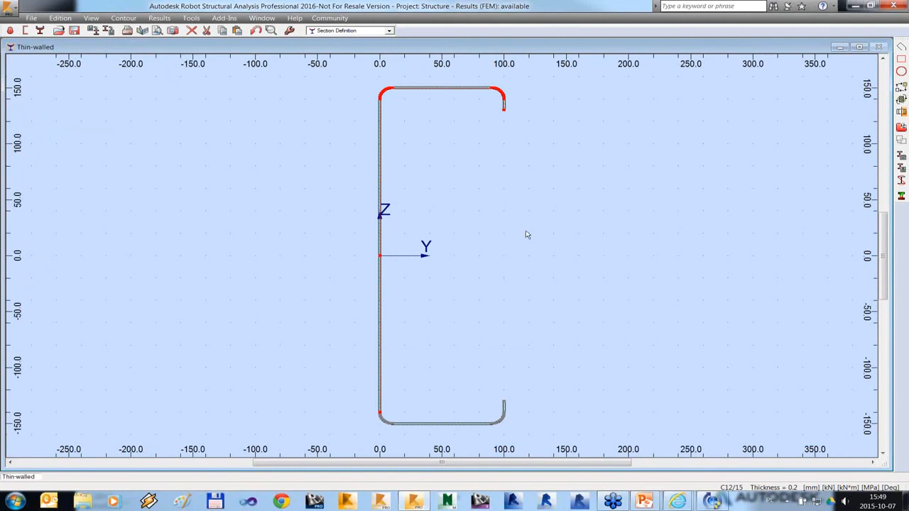
click(440, 424)
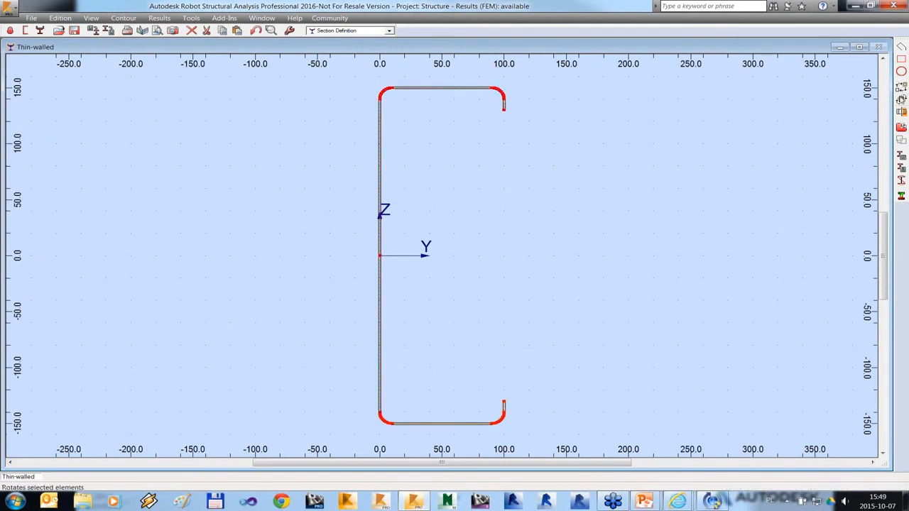
click(901, 112)
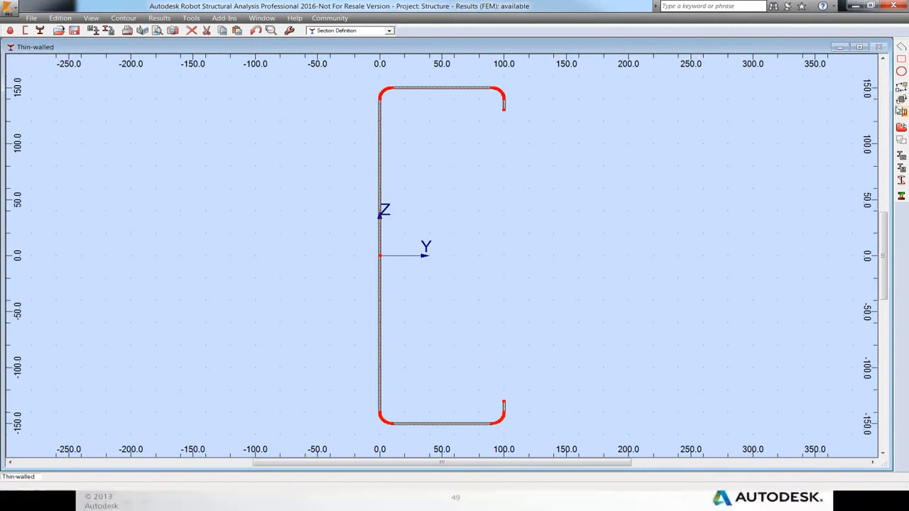
click(388, 259)
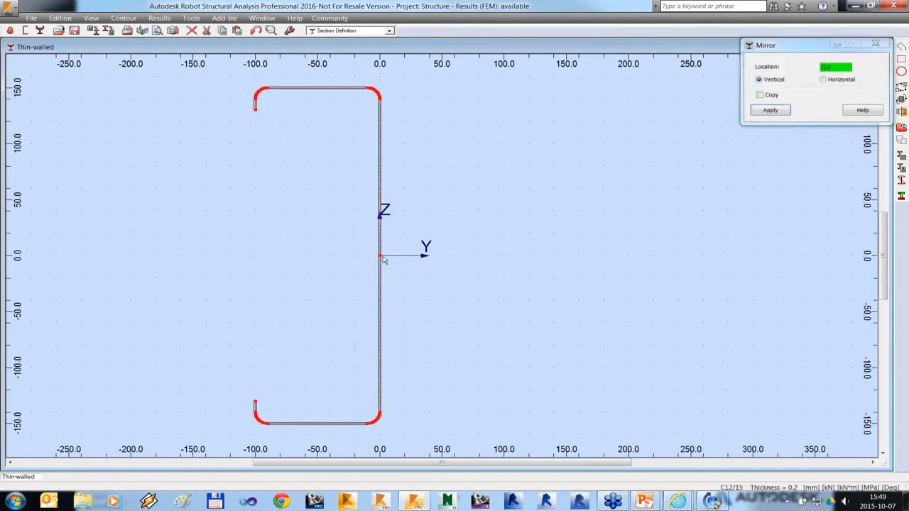
click(760, 95)
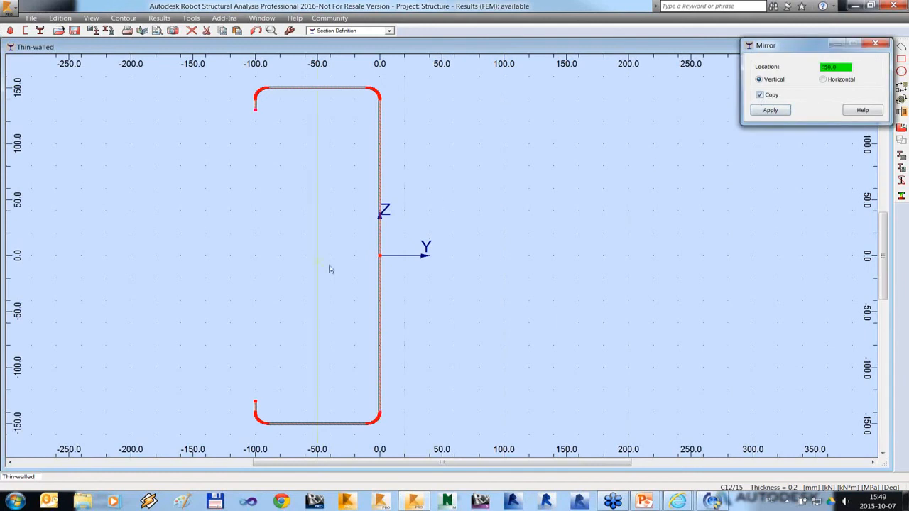
click(381, 264)
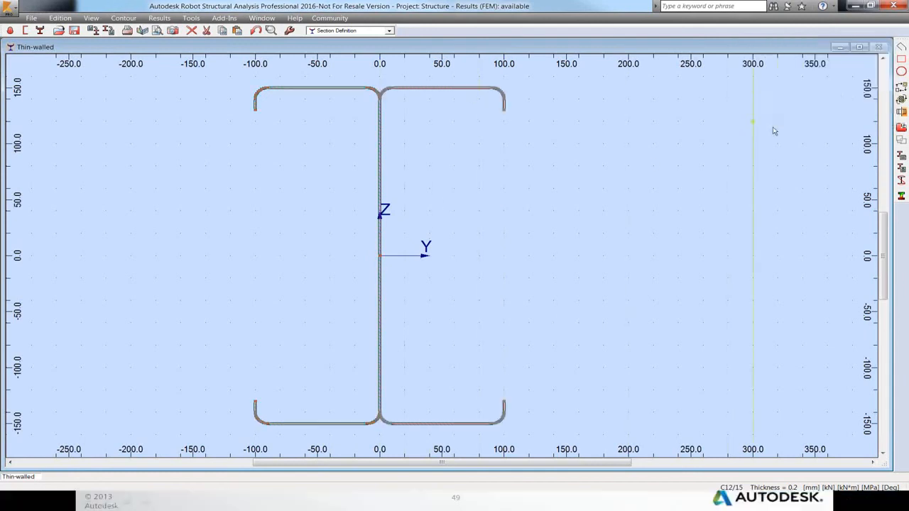
Calculate the properties of the back-to-back channel section and review its general, principal system, arbitrary system and tabulated results.
click(875, 43)
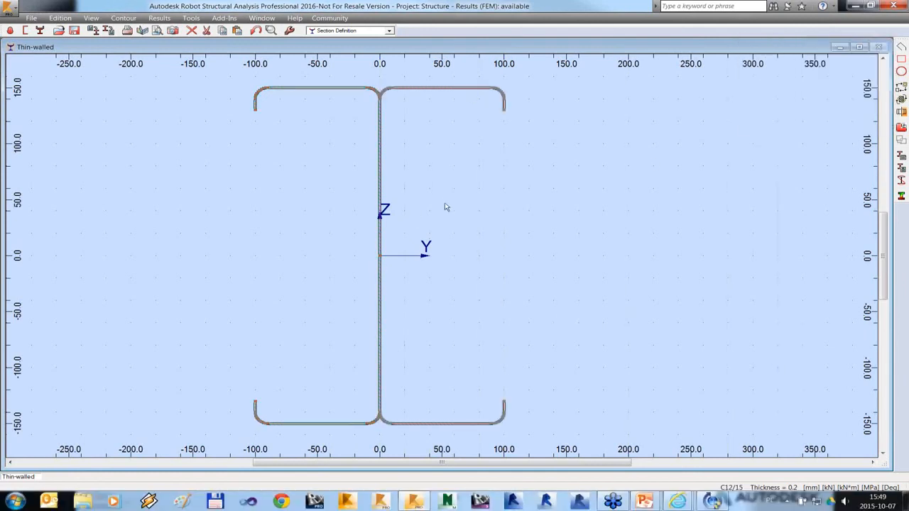
scroll(444, 206, down, 3)
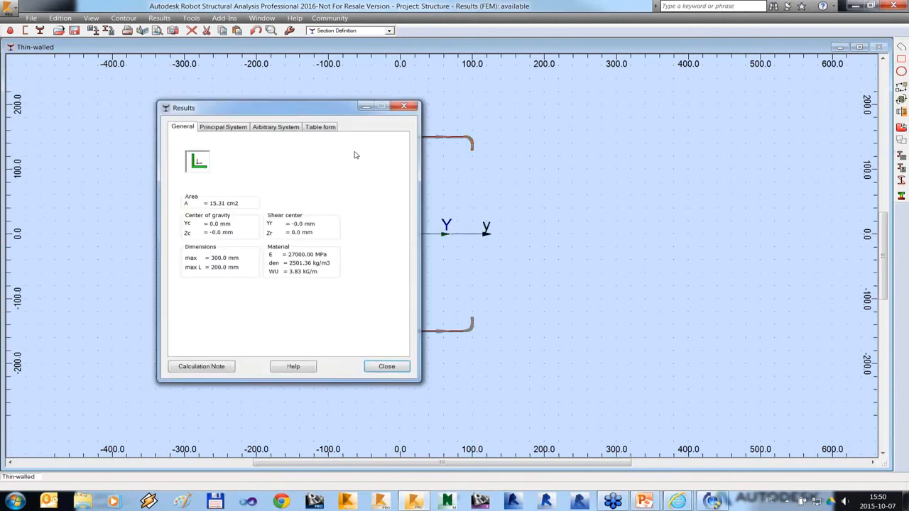
drag(256, 105, 635, 81)
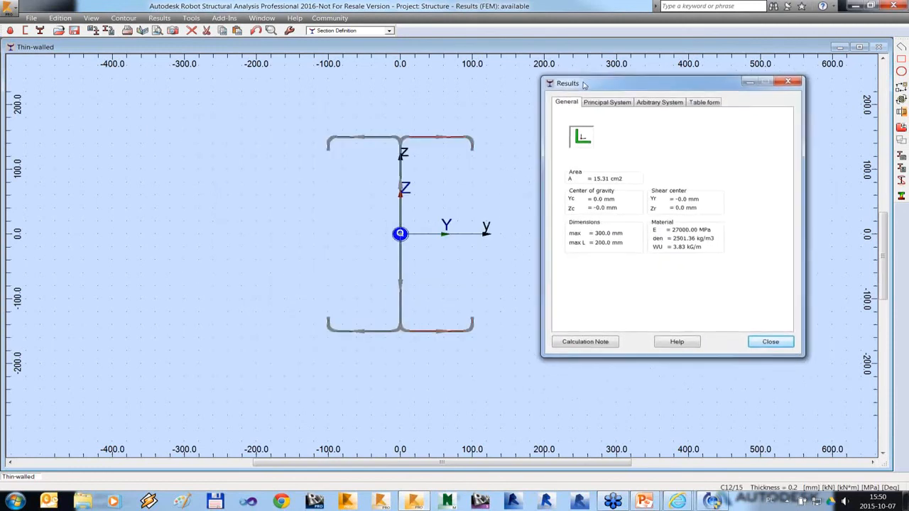
click(597, 100)
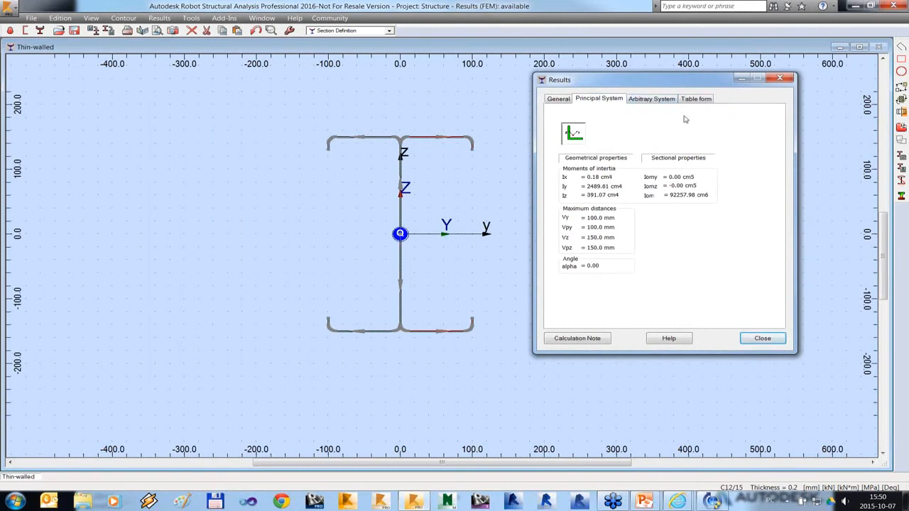
click(651, 101)
click(699, 99)
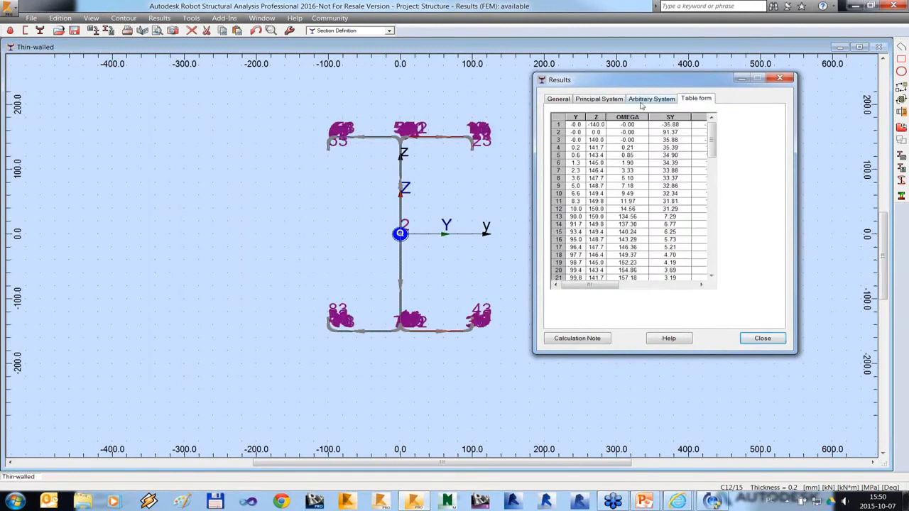
click(559, 100)
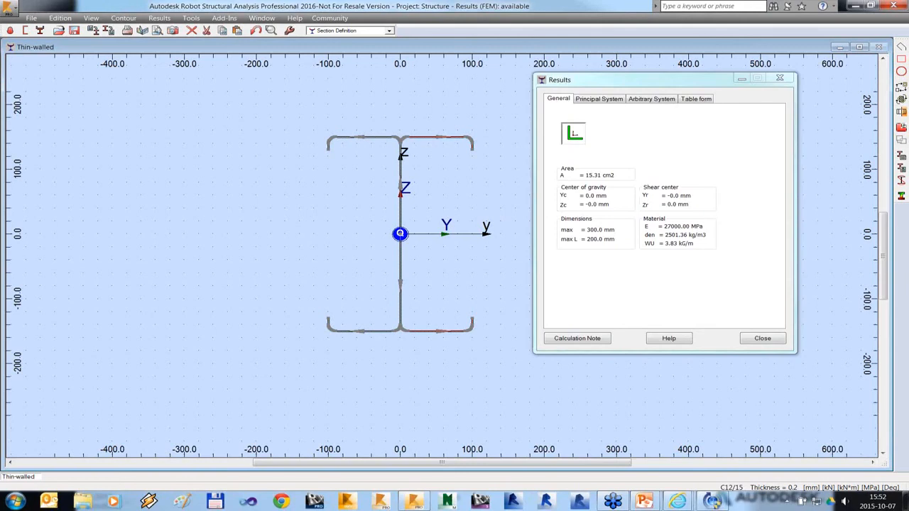
Switch to the PowerPoint slide show and advance past the Questions slide to the closing slide.
key(alt+Tab)
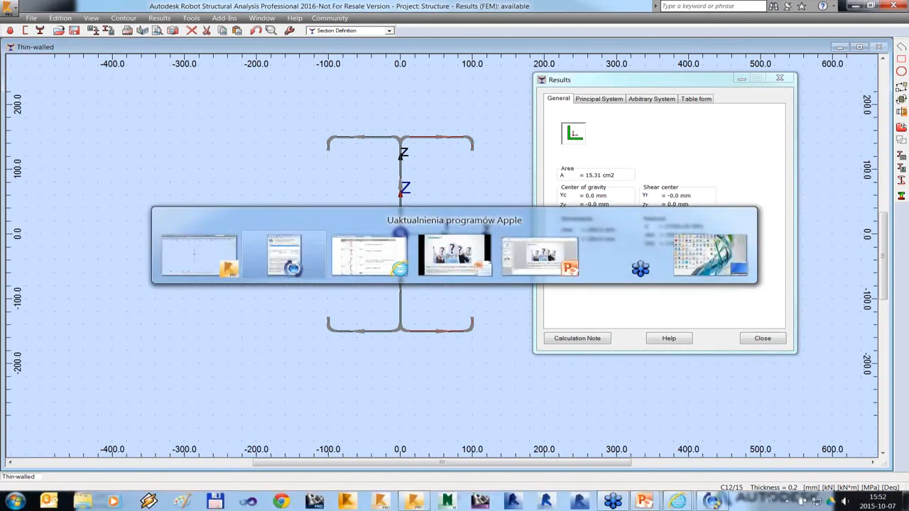
key(alt+Tab)
key(alt+Tab)
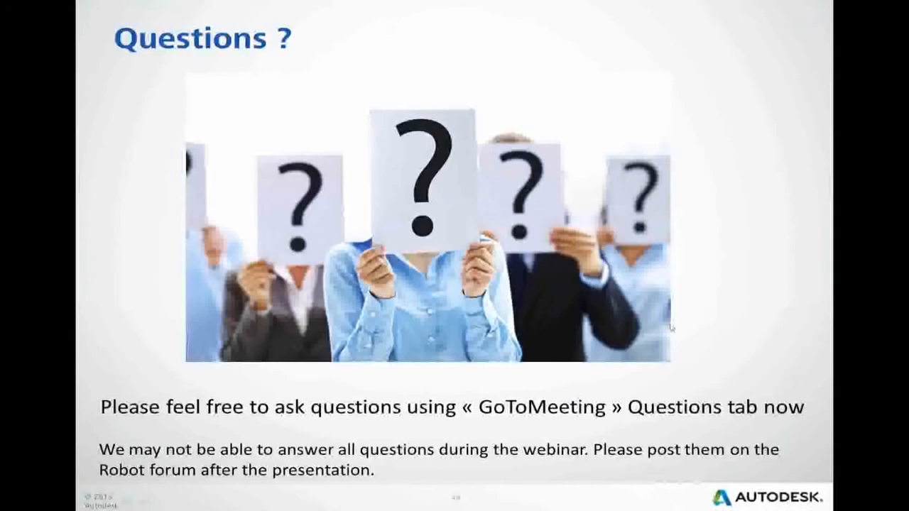
click(671, 327)
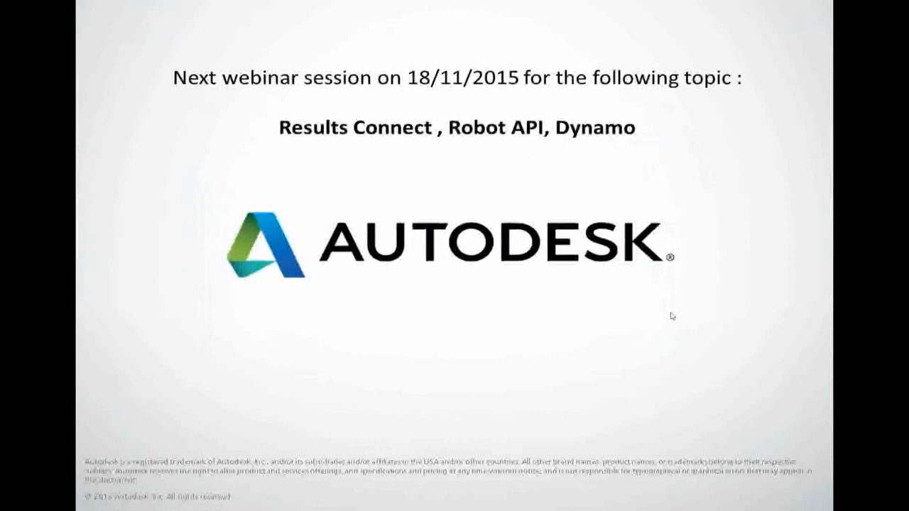